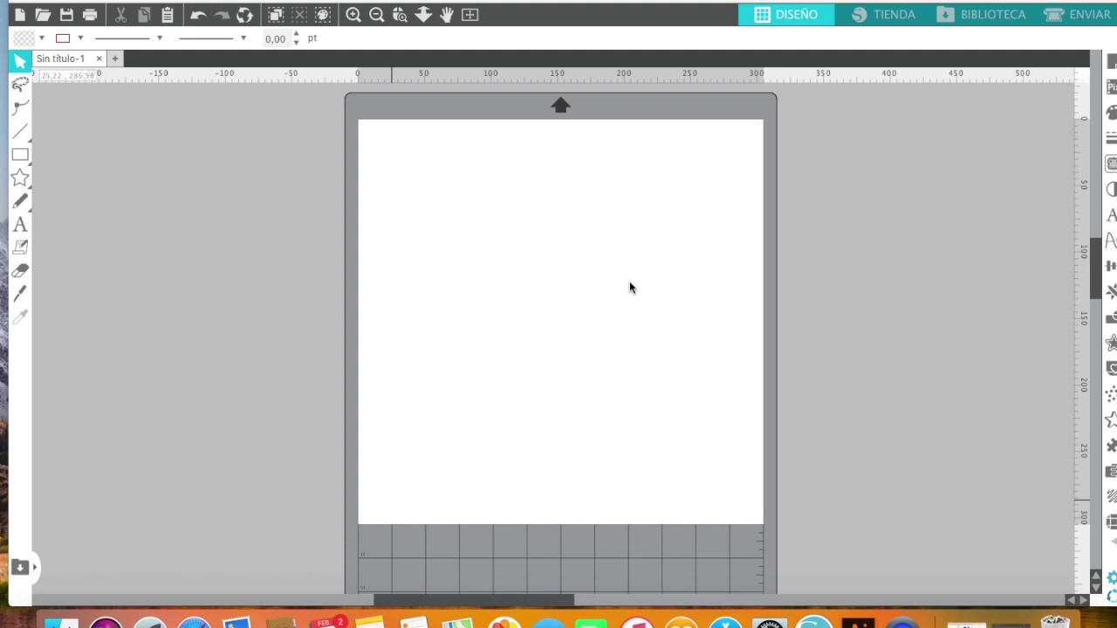
pyautogui.click(967, 621)
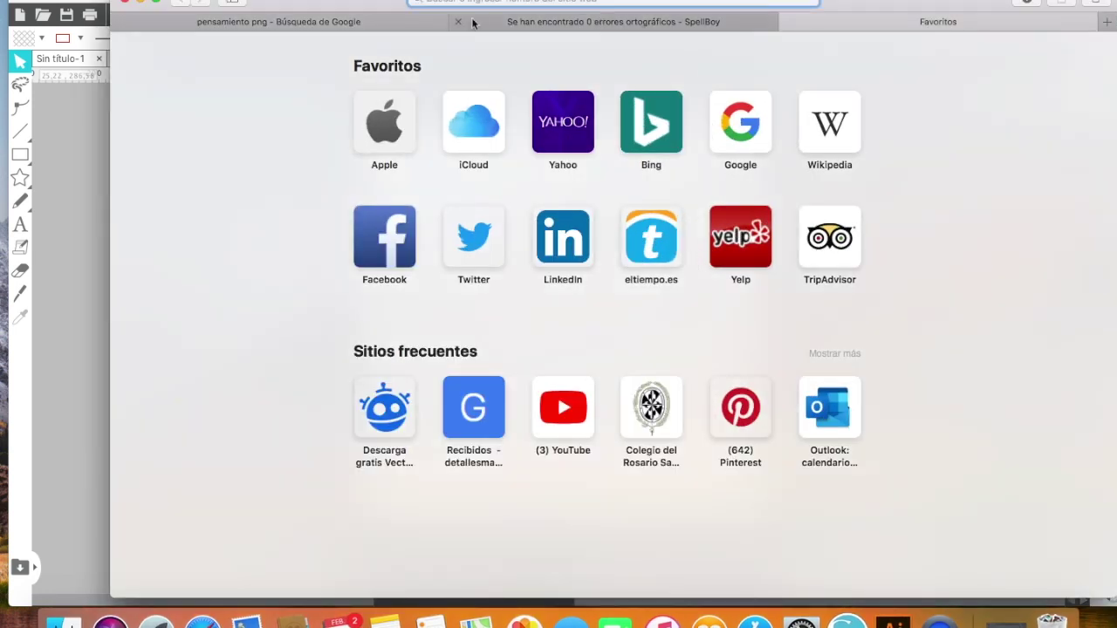
pyautogui.click(367, 19)
pyautogui.click(511, 21)
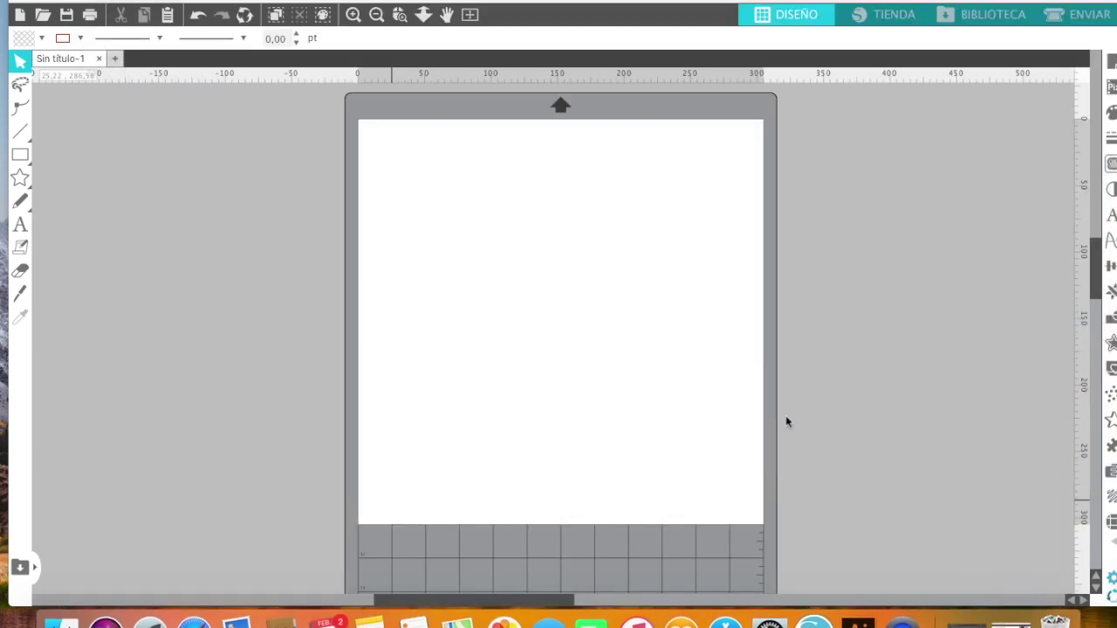
# Switch to the Illustrator clouds file and copy the middle cloud of the third row with its shadow.
pyautogui.click(965, 620)
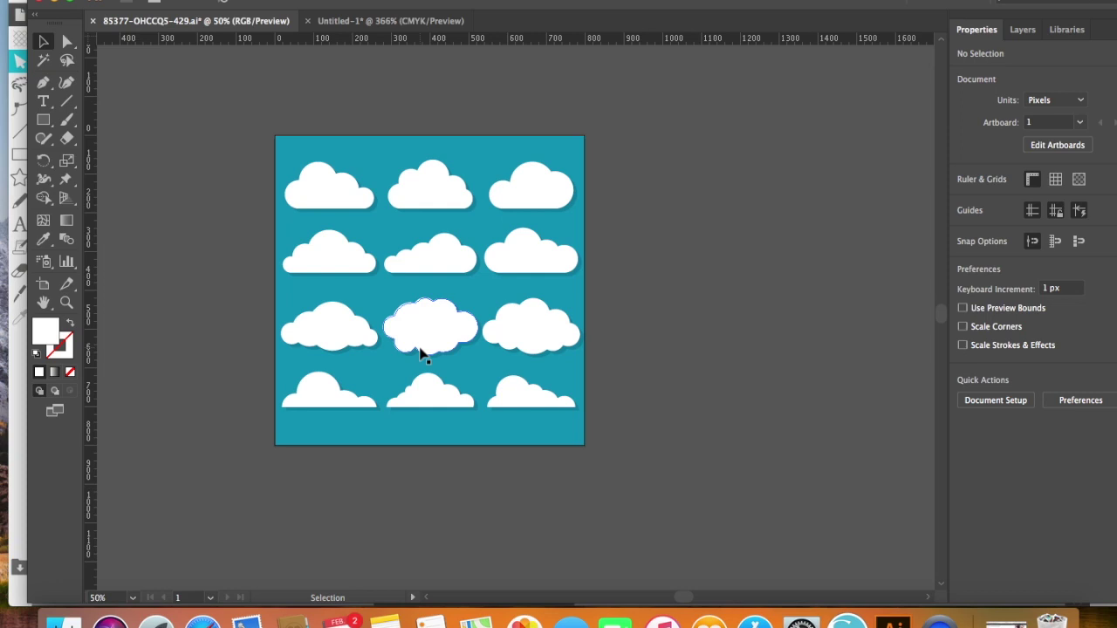
pyautogui.click(424, 347)
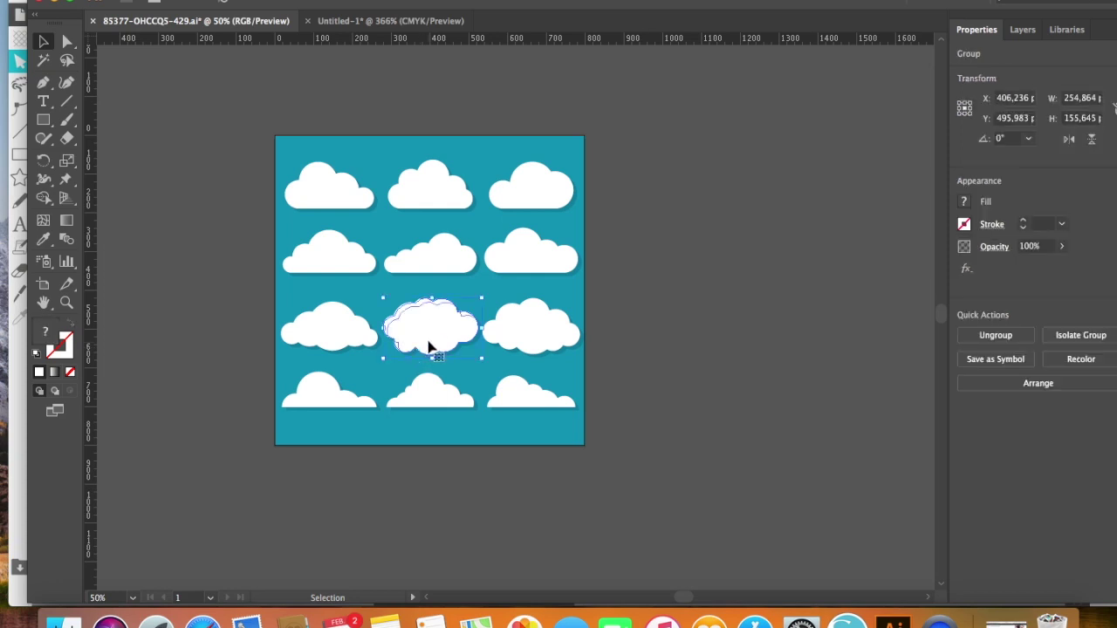
pyautogui.click(162, 1)
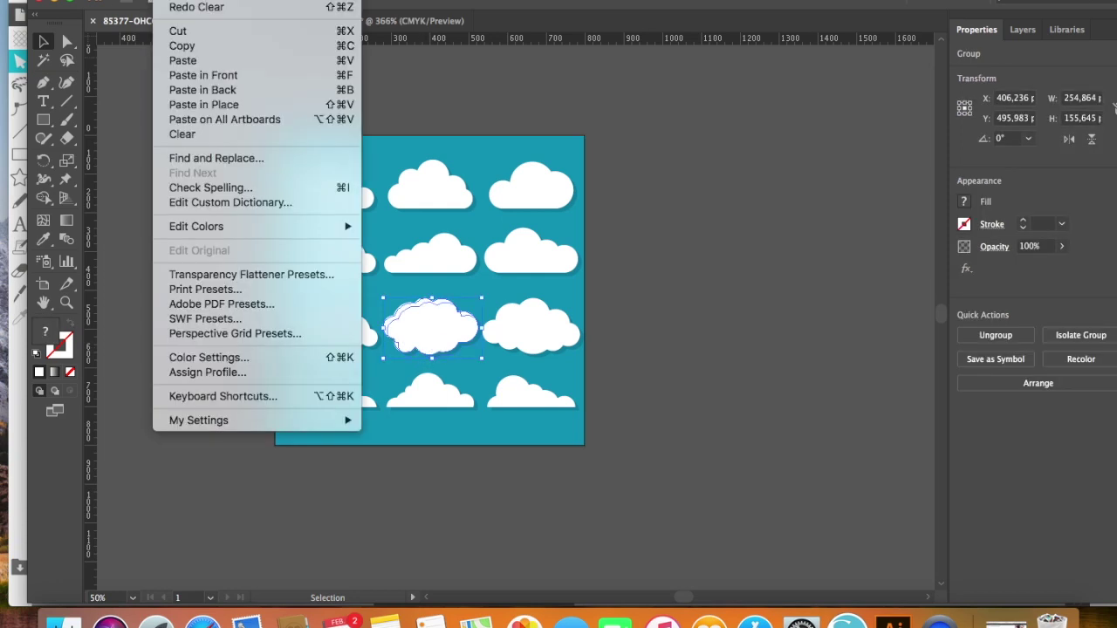
pyautogui.click(198, 44)
# Create a new 10 x 6 cm document and paste the copied cloud into it.
pyautogui.click(132, 1)
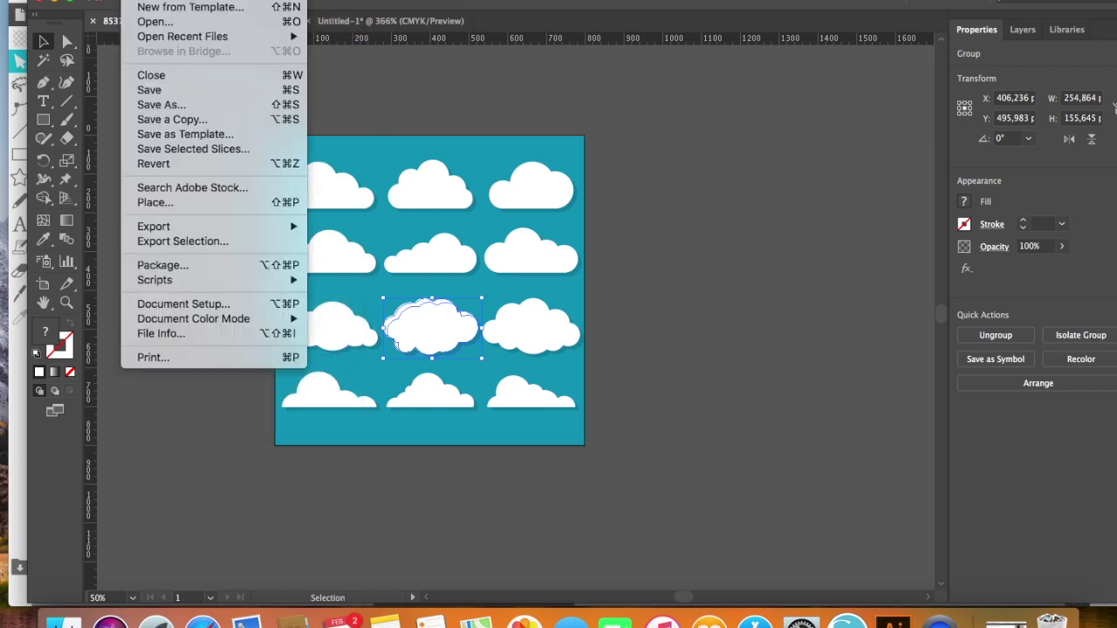
pyautogui.click(153, 3)
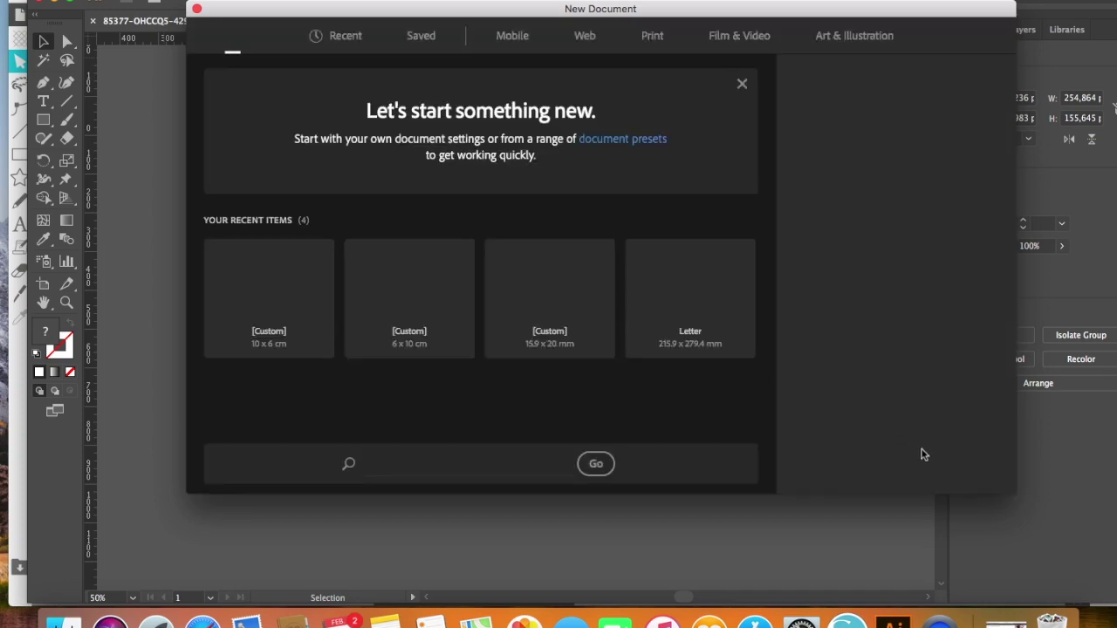
pyautogui.click(960, 468)
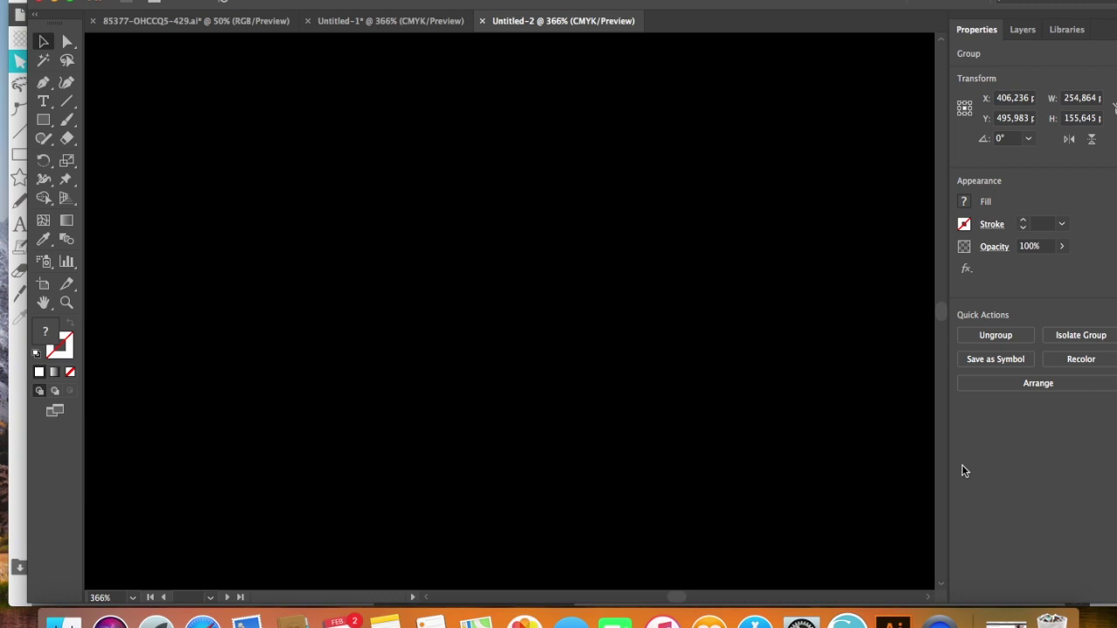
pyautogui.click(188, 1)
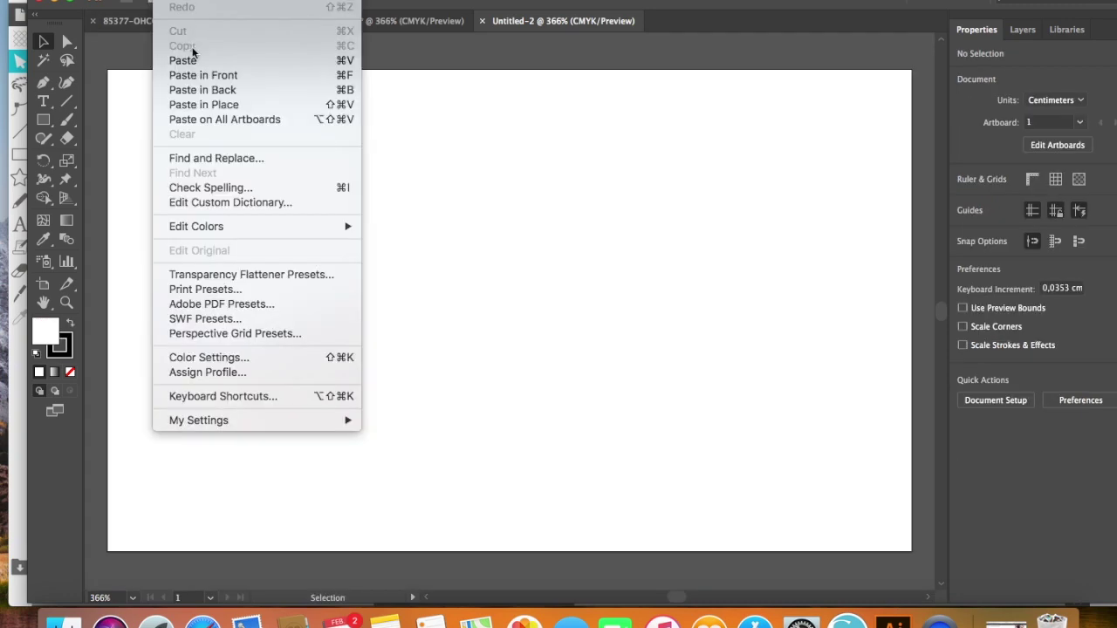
pyautogui.click(195, 65)
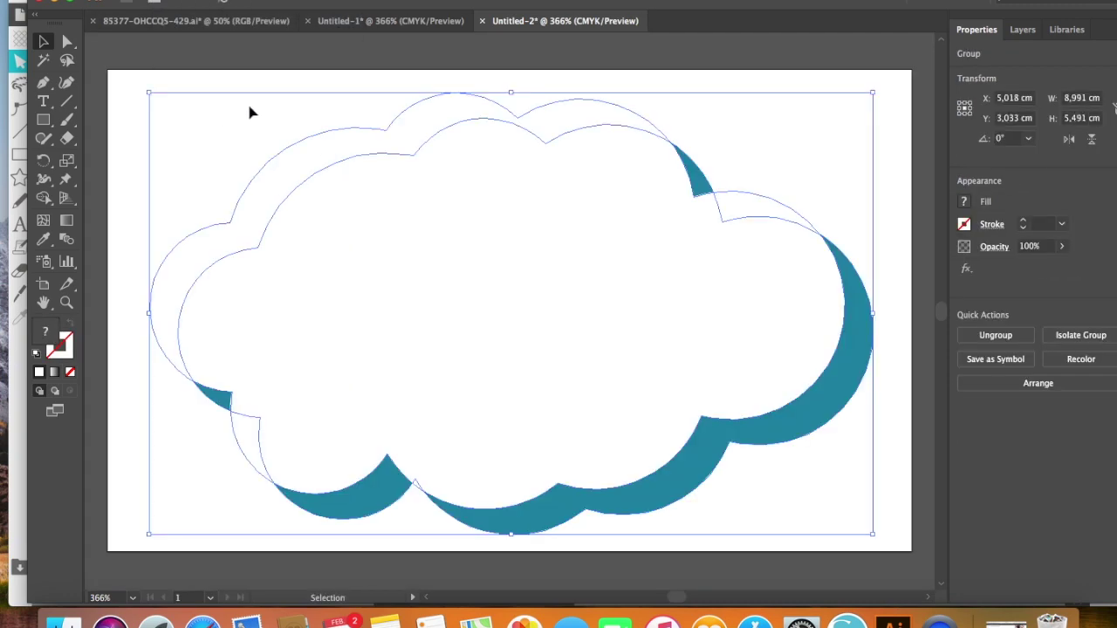
# Isolate the pasted group and delete its white front cloud, keeping the teal shadow shape.
pyautogui.click(291, 77)
pyautogui.click(401, 198)
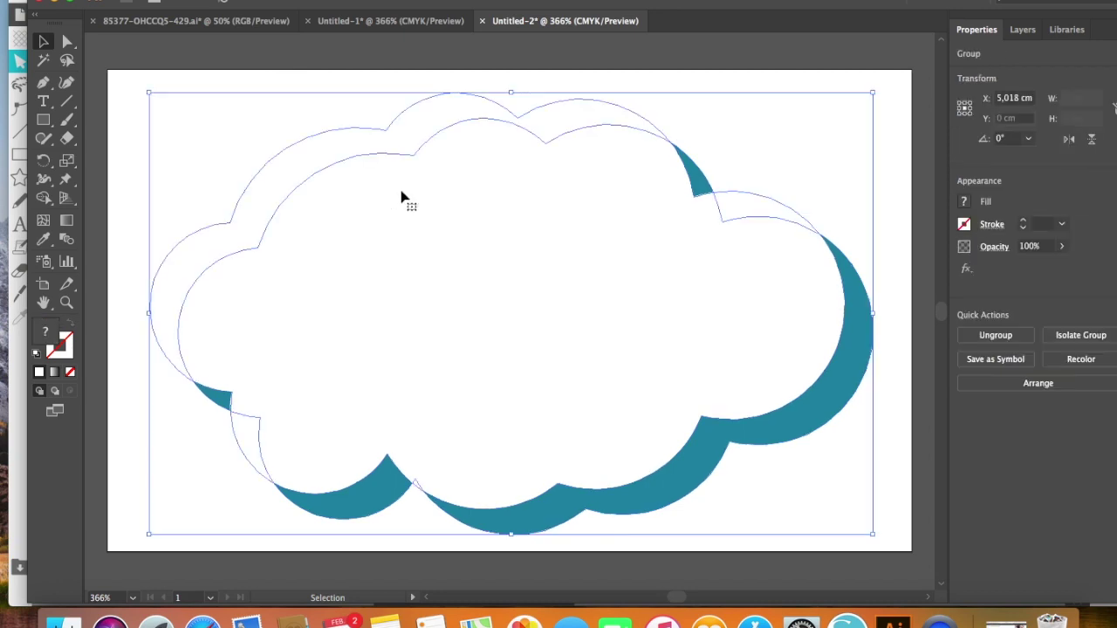
pyautogui.doubleClick(402, 198)
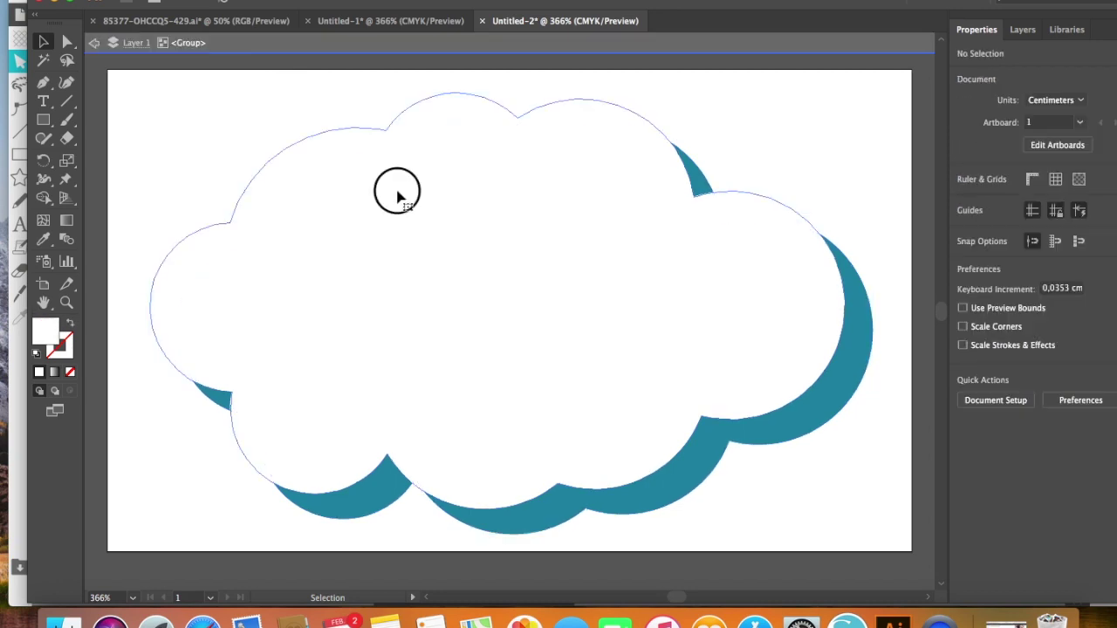
pyautogui.click(397, 198)
pyautogui.press('Delete')
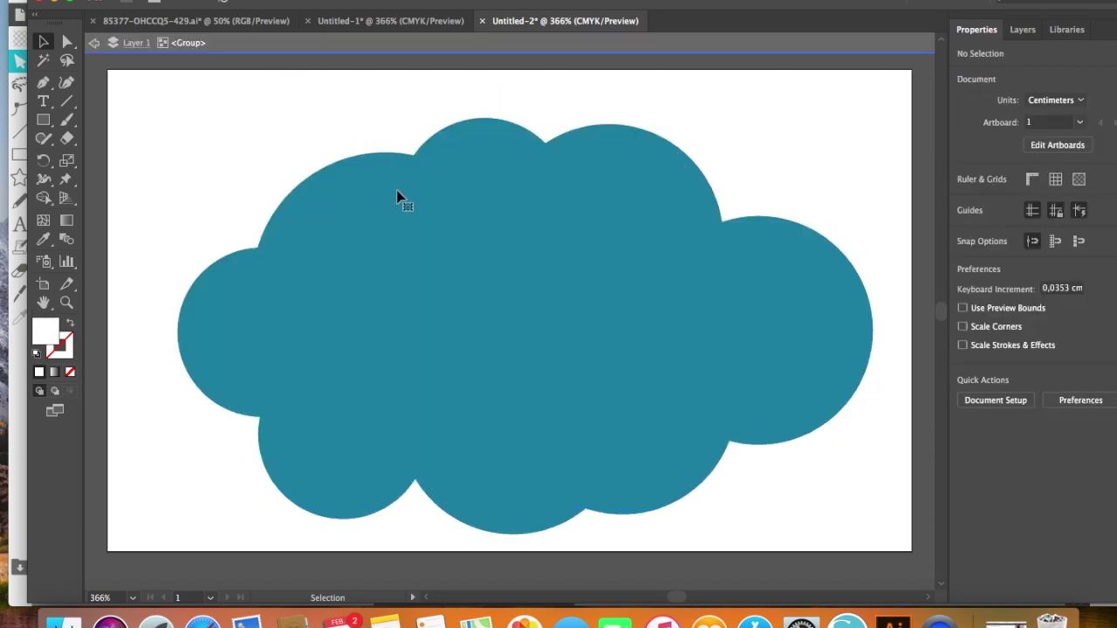
# Fill the teal cloud shape with black.
pyautogui.click(439, 215)
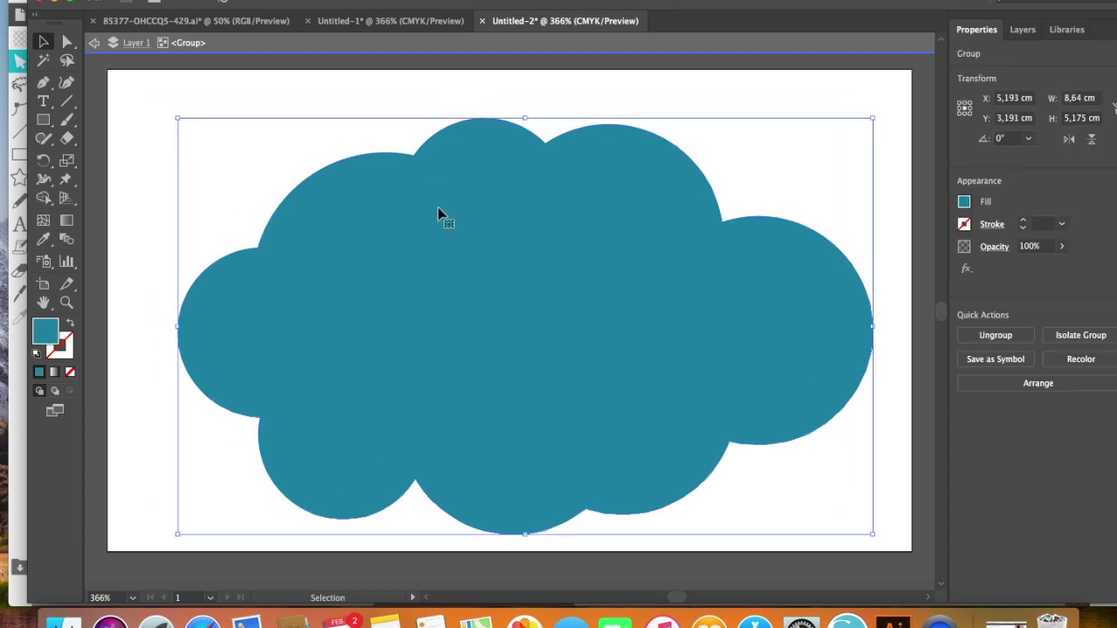
pyautogui.click(970, 203)
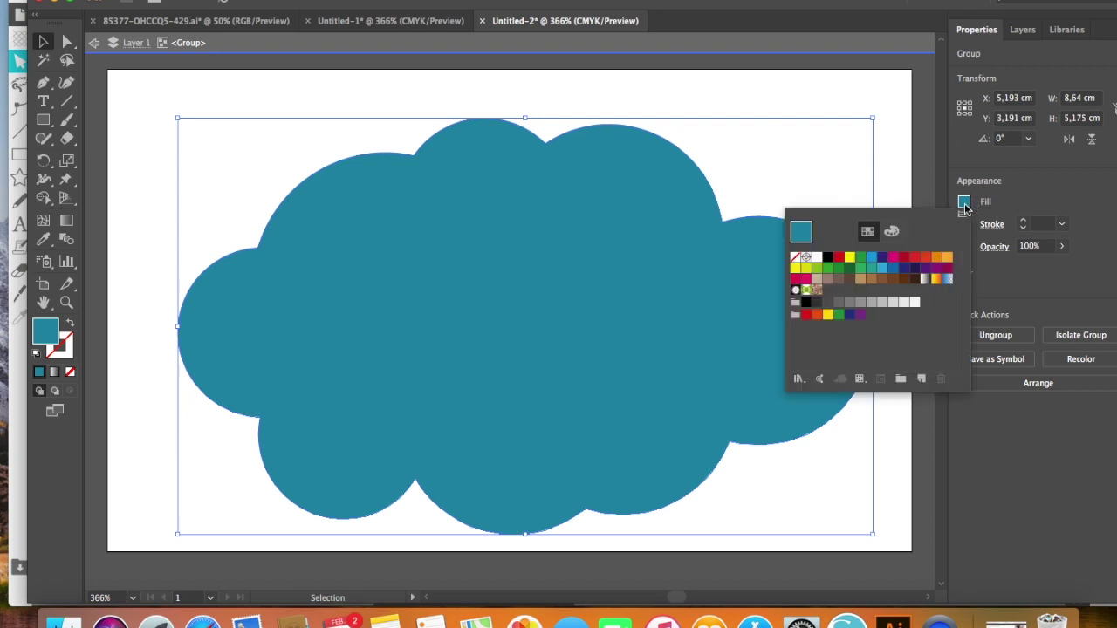
pyautogui.click(828, 259)
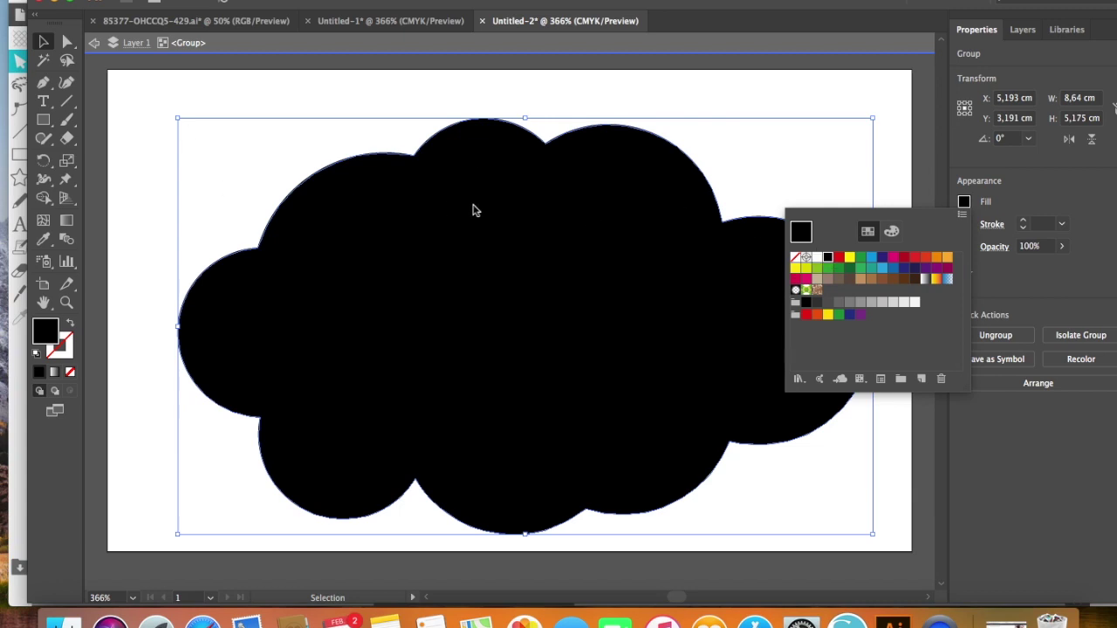
pyautogui.click(131, 1)
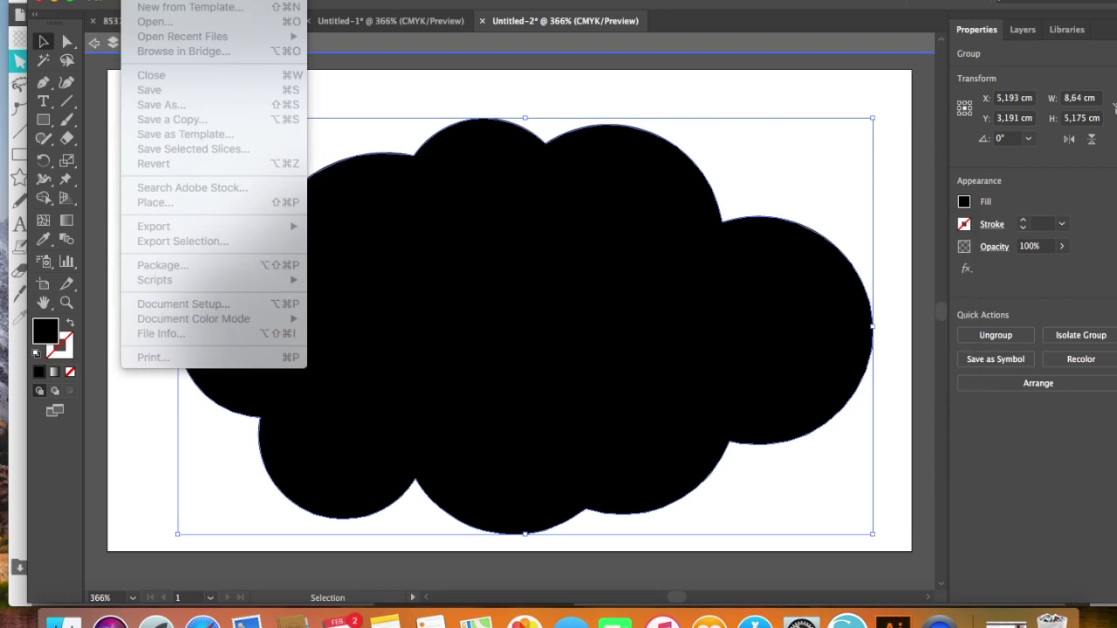
pyautogui.click(508, 94)
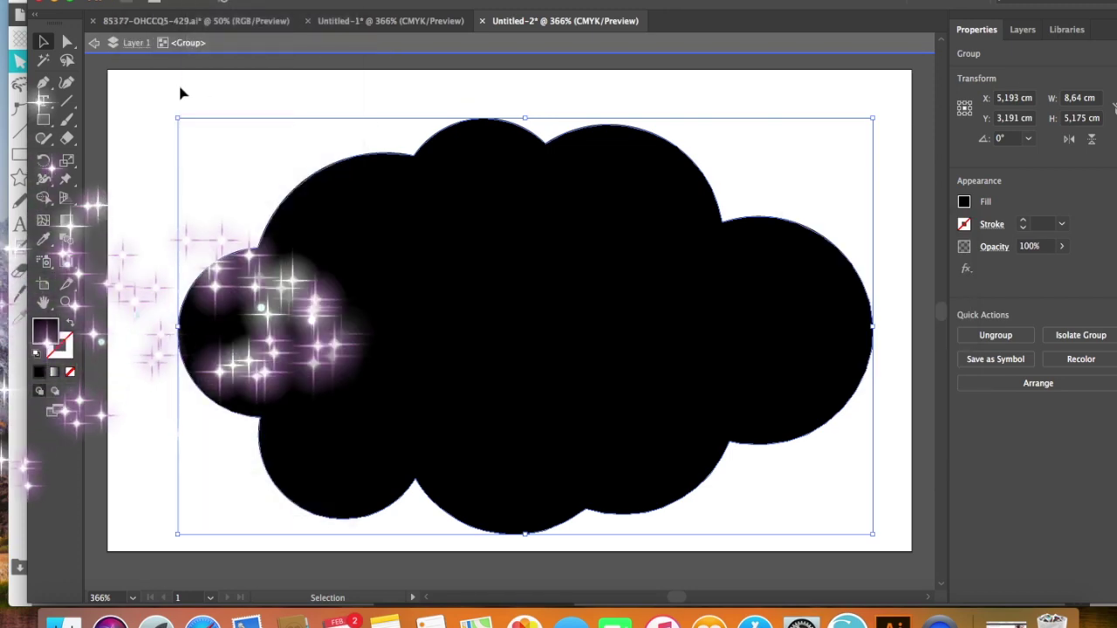
# Export the cloud to the desktop as Untitled-2.png at High (300 ppi) with a transparent background.
pyautogui.click(131, 0)
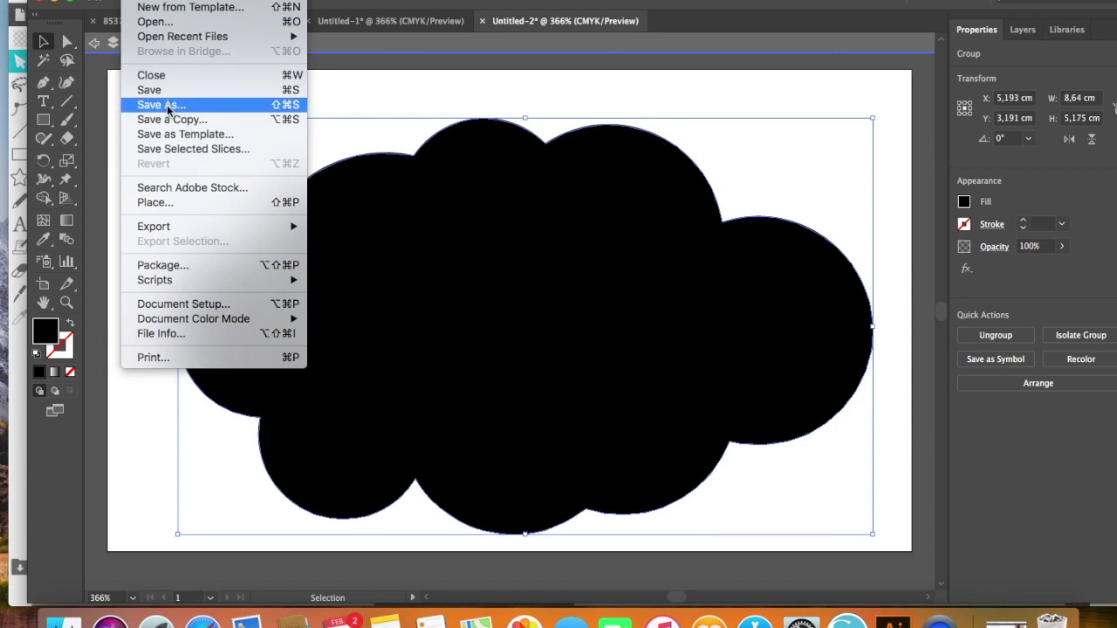
pyautogui.moveTo(192, 231)
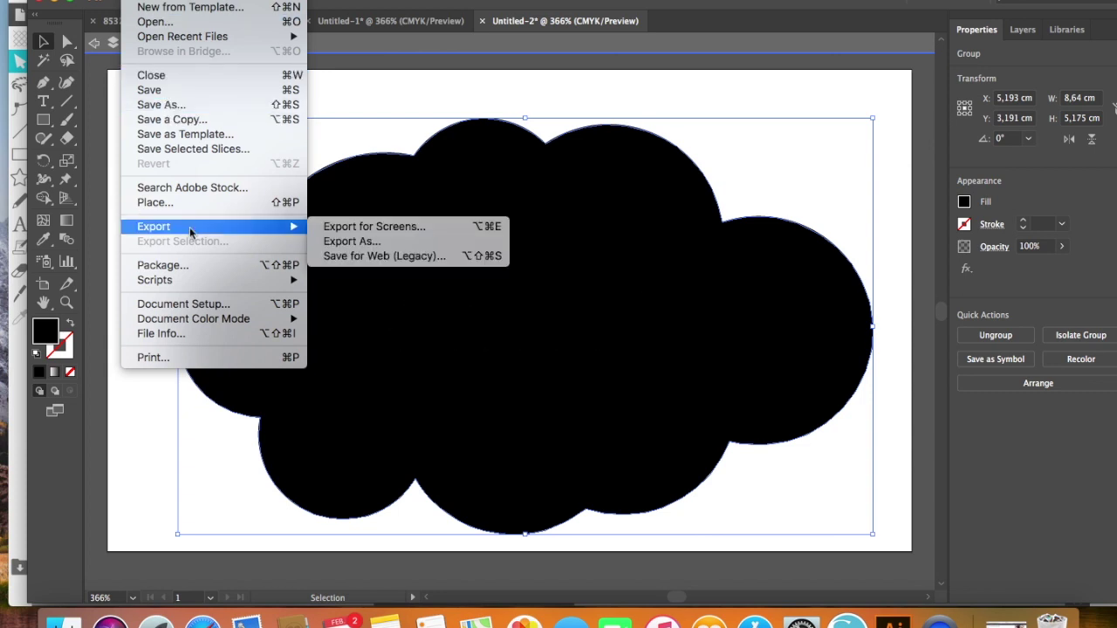
pyautogui.click(326, 241)
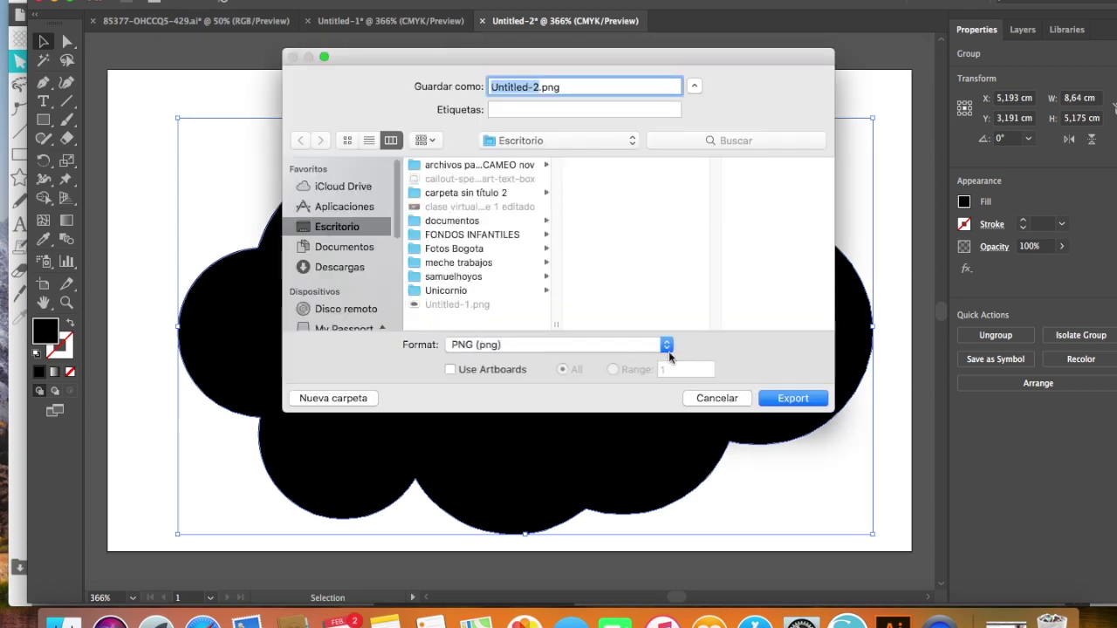
pyautogui.click(794, 401)
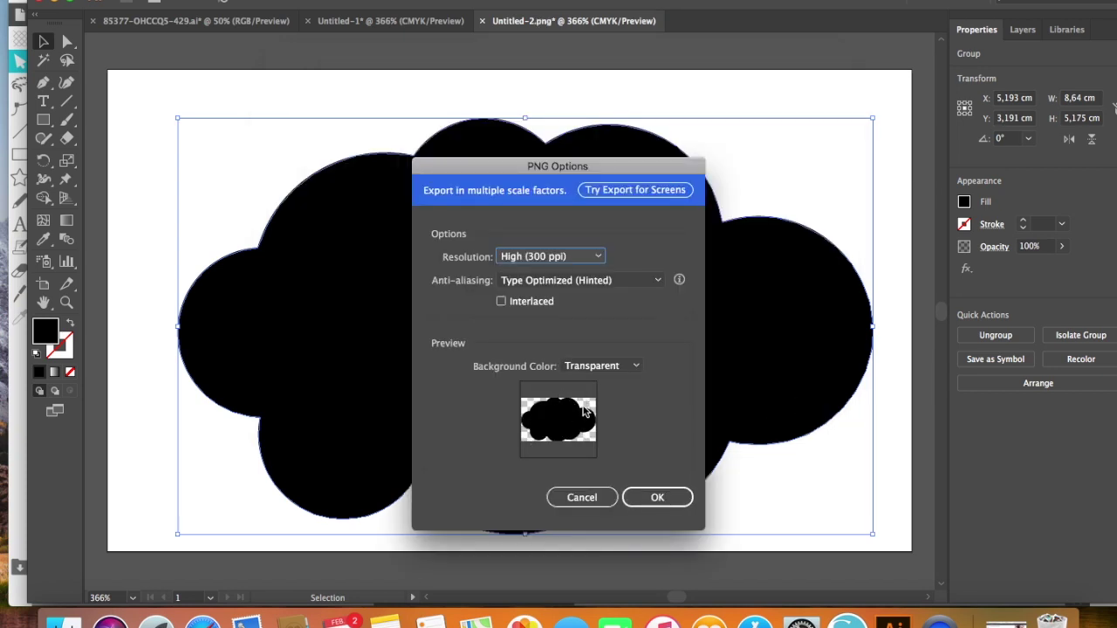
pyautogui.click(660, 501)
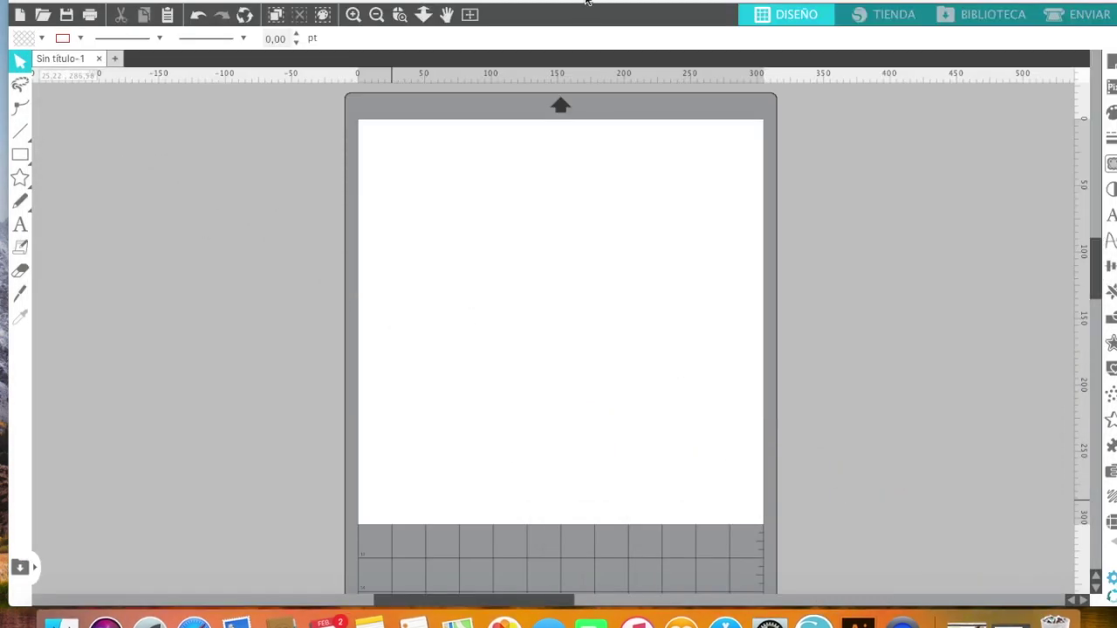
# Switch to Silhouette Studio and place Untitled-2.png from the desktop onto the blank page.
pyautogui.moveTo(588, 3); pyautogui.dragTo(679, 505)
pyautogui.moveTo(1067, 456); pyautogui.dragTo(474, 39)
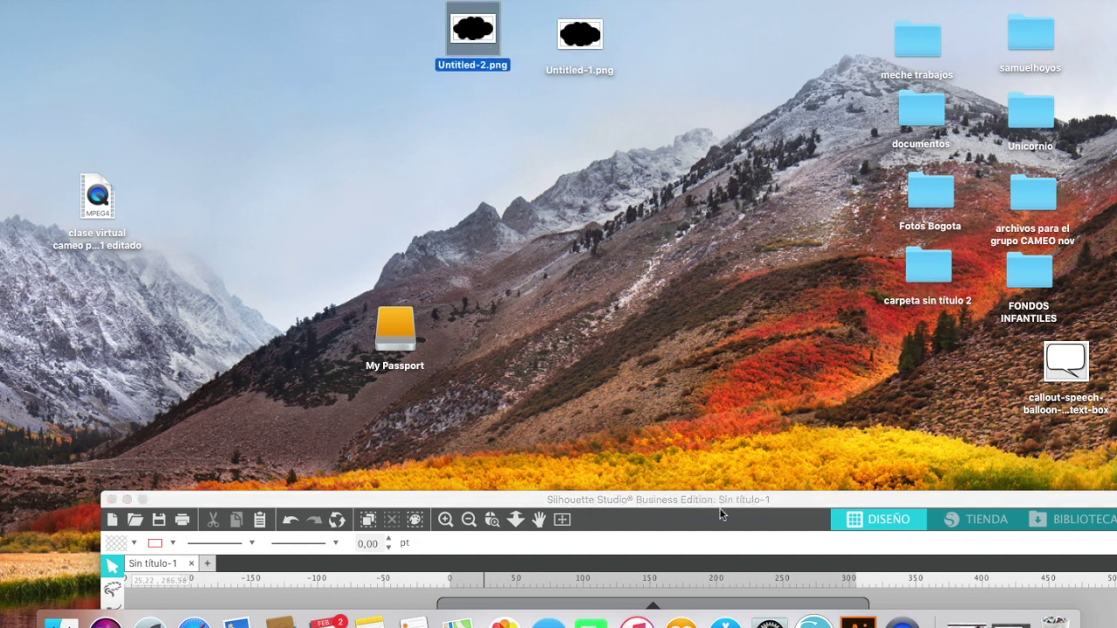
pyautogui.moveTo(709, 506); pyautogui.dragTo(612, 53)
pyautogui.moveTo(472, 28); pyautogui.dragTo(436, 247)
pyautogui.click(444, 247)
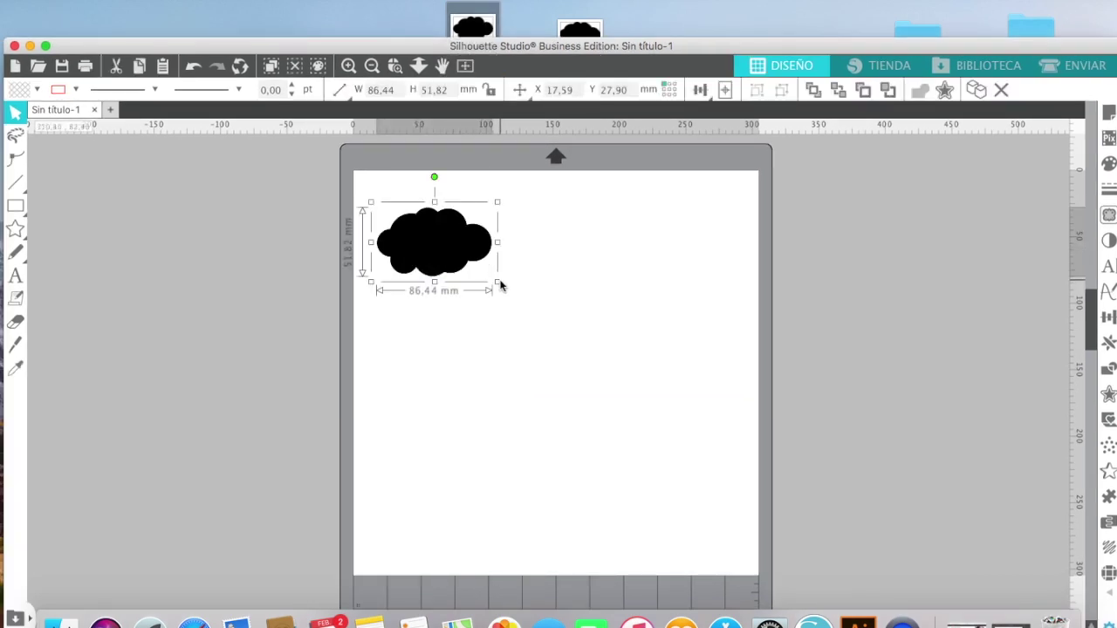
# Scale the cloud image to about 78 x 47 mm and move it into the page's upper-left corner.
pyautogui.moveTo(497, 281)
pyautogui.mouseDown()
pyautogui.moveTo(481, 285)
pyautogui.moveTo(486, 277)
pyautogui.mouseUp()
pyautogui.click(419, 243)
pyautogui.moveTo(419, 243); pyautogui.dragTo(412, 220)
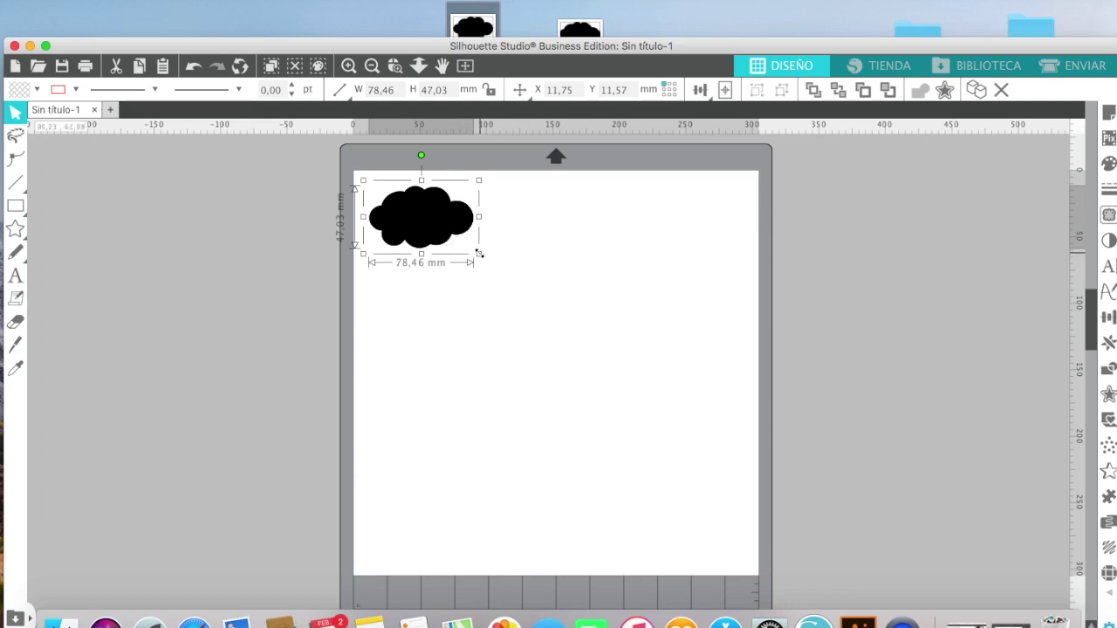
# Try a narrower width and a smaller overall size for the cloud image, undoing each resize.
pyautogui.moveTo(478, 217); pyautogui.dragTo(472, 217)
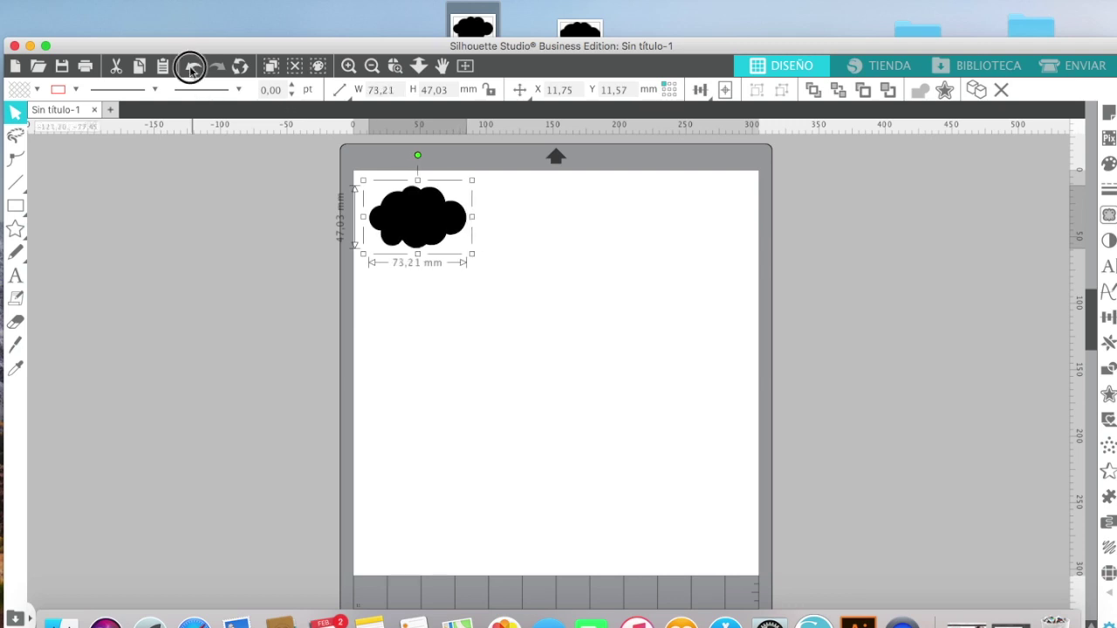
pyautogui.click(193, 68)
pyautogui.click(193, 68)
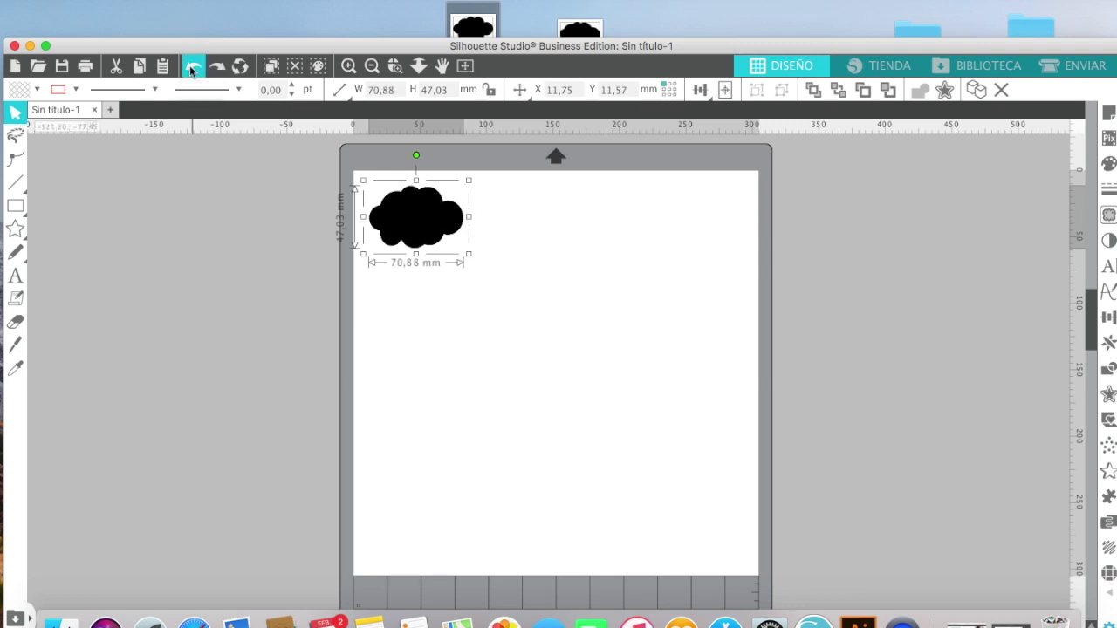
pyautogui.click(193, 68)
pyautogui.click(193, 68)
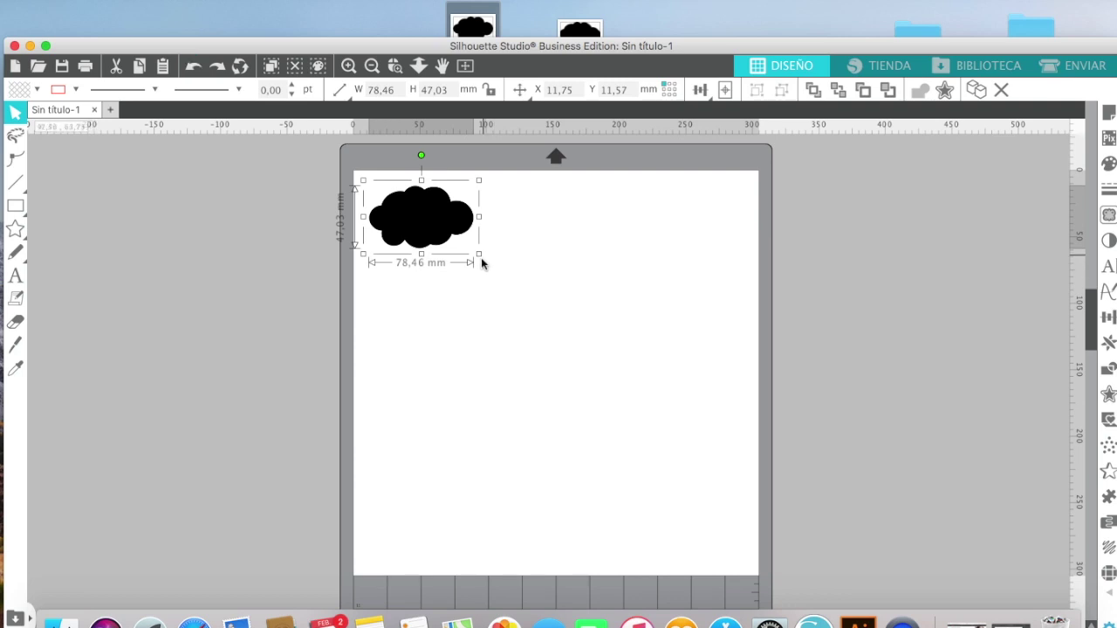
pyautogui.moveTo(478, 254)
pyautogui.mouseDown()
pyautogui.moveTo(454, 239)
pyautogui.moveTo(466, 250)
pyautogui.mouseUp()
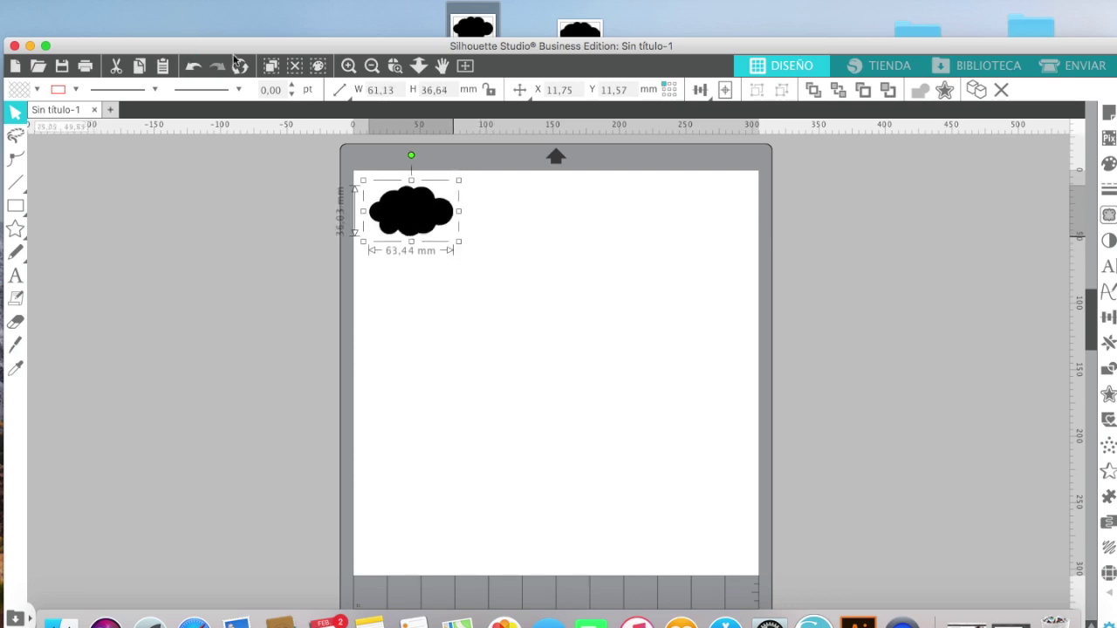
pyautogui.click(191, 68)
pyautogui.moveTo(527, 50); pyautogui.dragTo(443, 37)
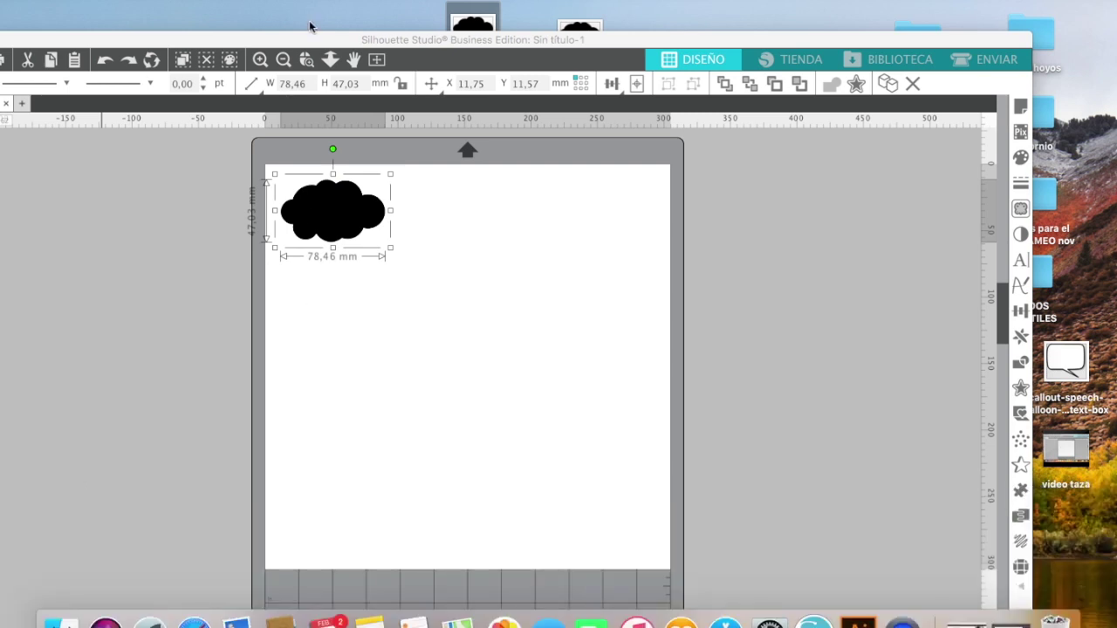
pyautogui.moveTo(318, 42); pyautogui.dragTo(391, 0)
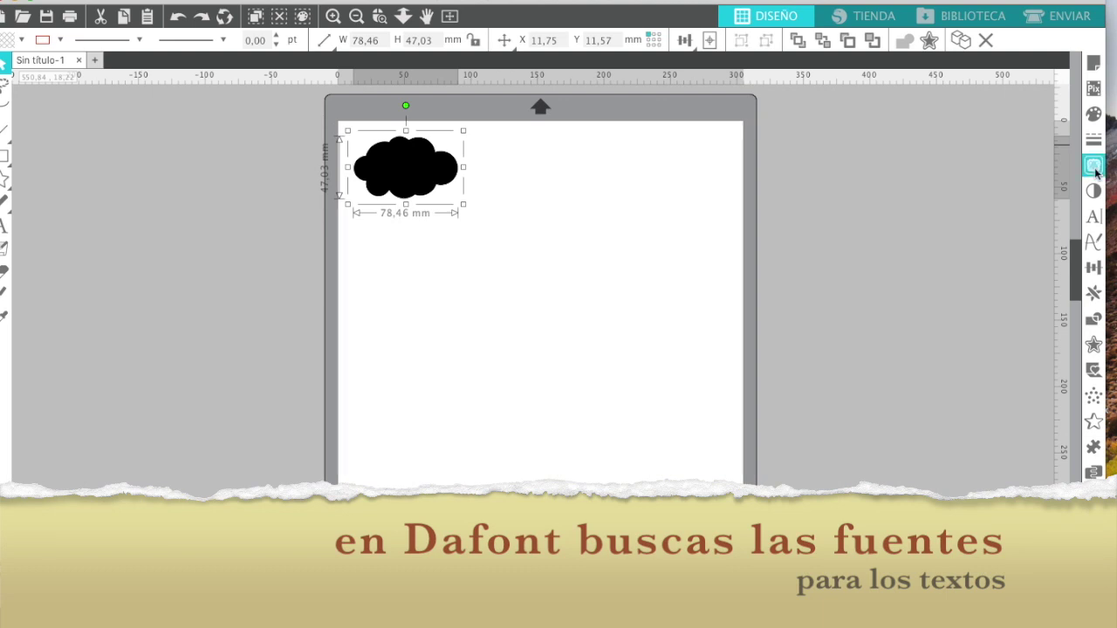
pyautogui.click(1094, 168)
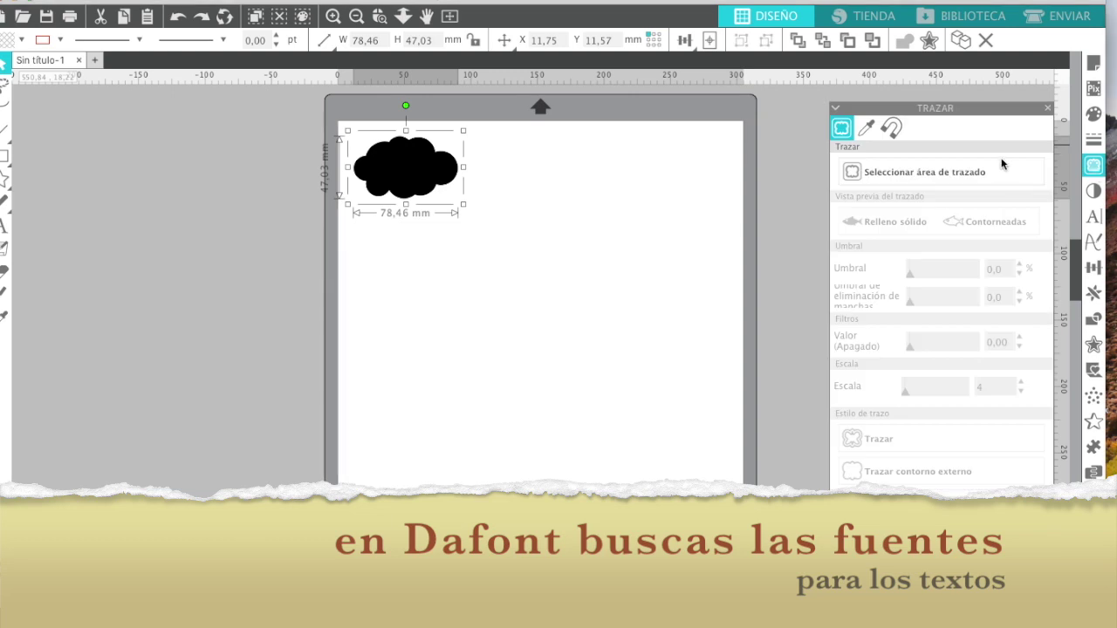
pyautogui.click(958, 172)
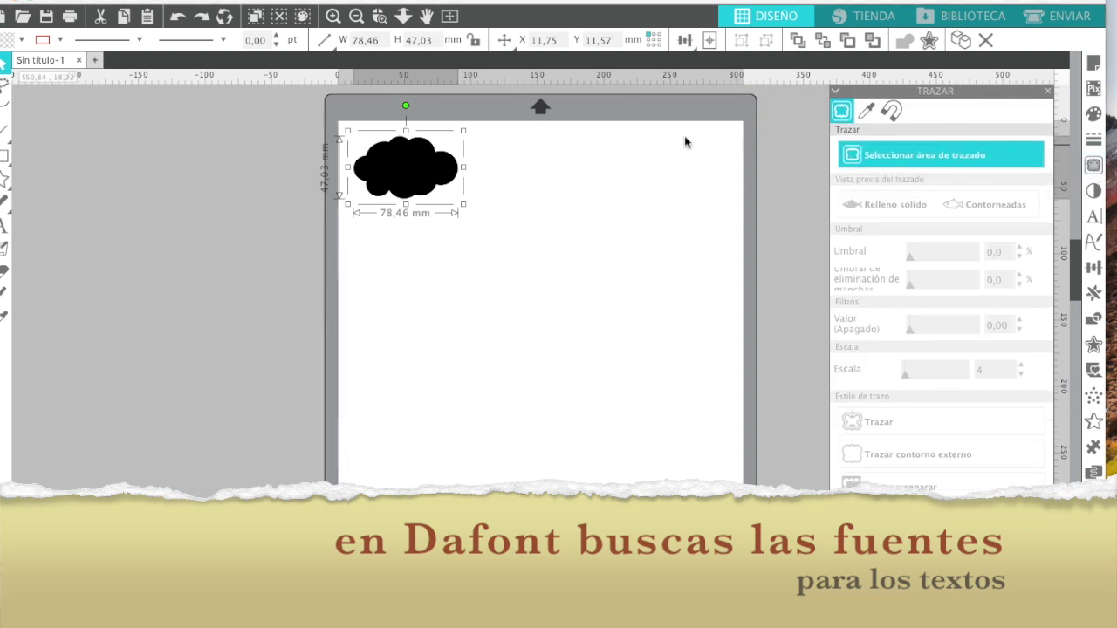
pyautogui.click(686, 139)
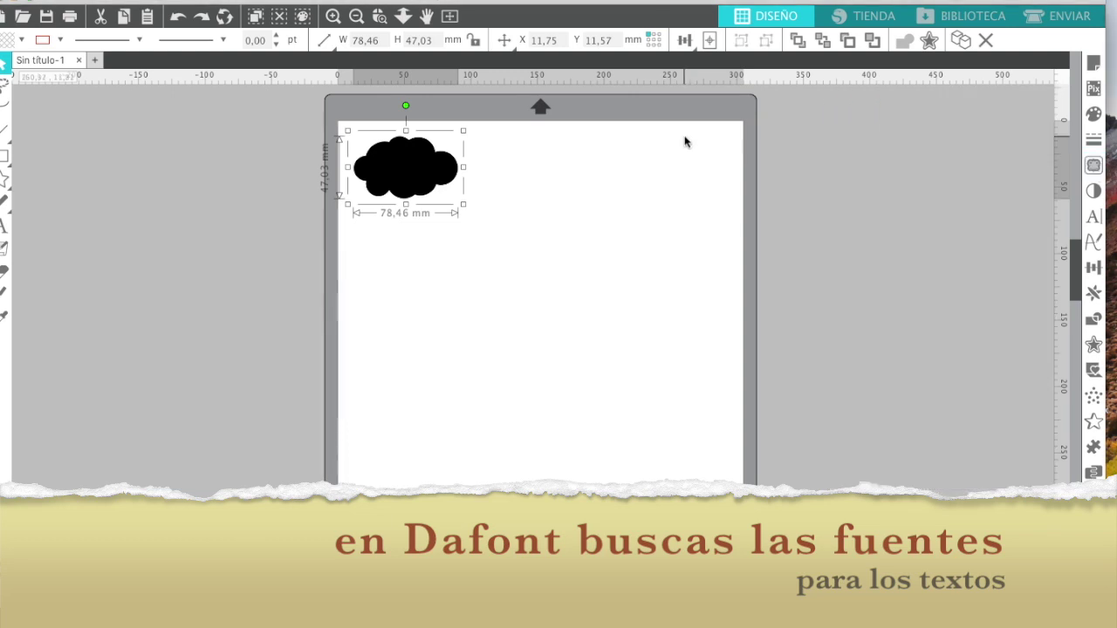
# Trace the outer contour of the black cloud image and remove the original image from the page.
pyautogui.click(1095, 168)
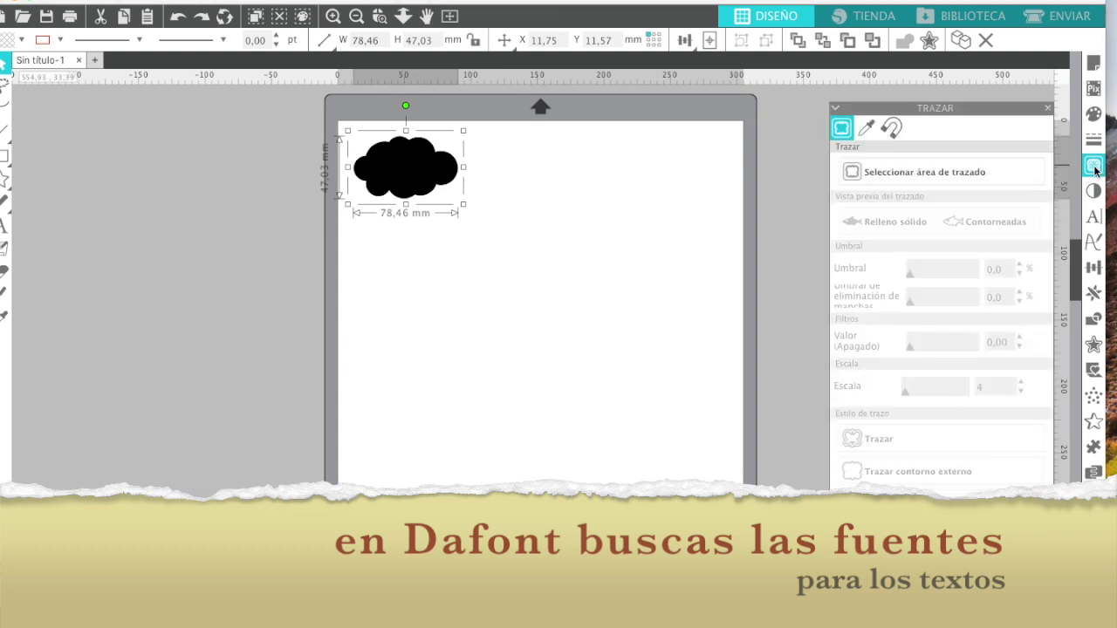
pyautogui.click(953, 160)
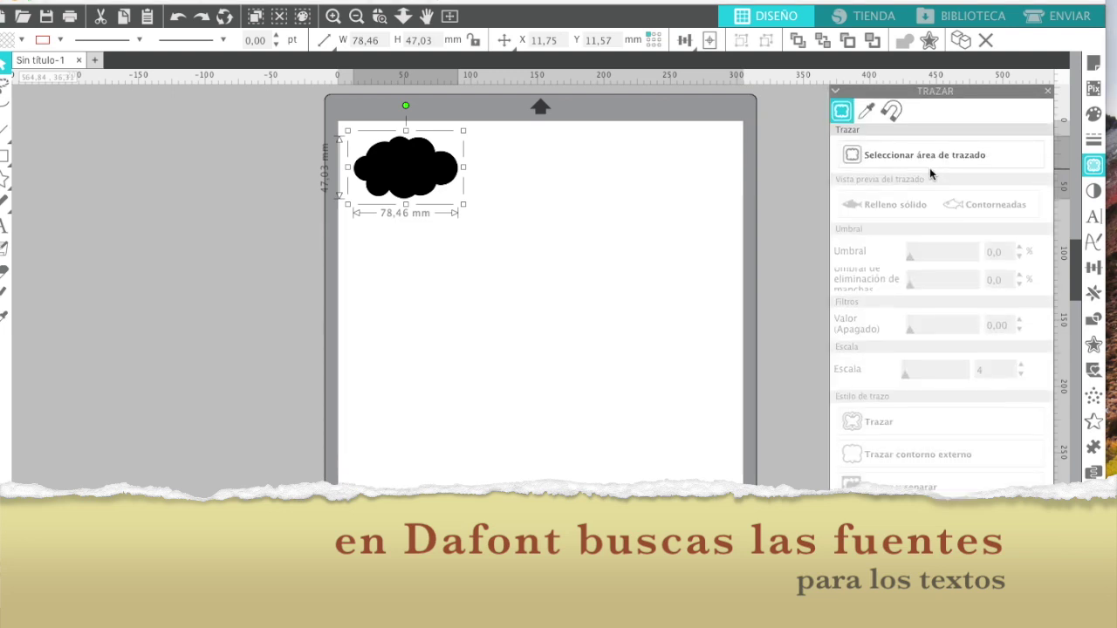
pyautogui.click(932, 157)
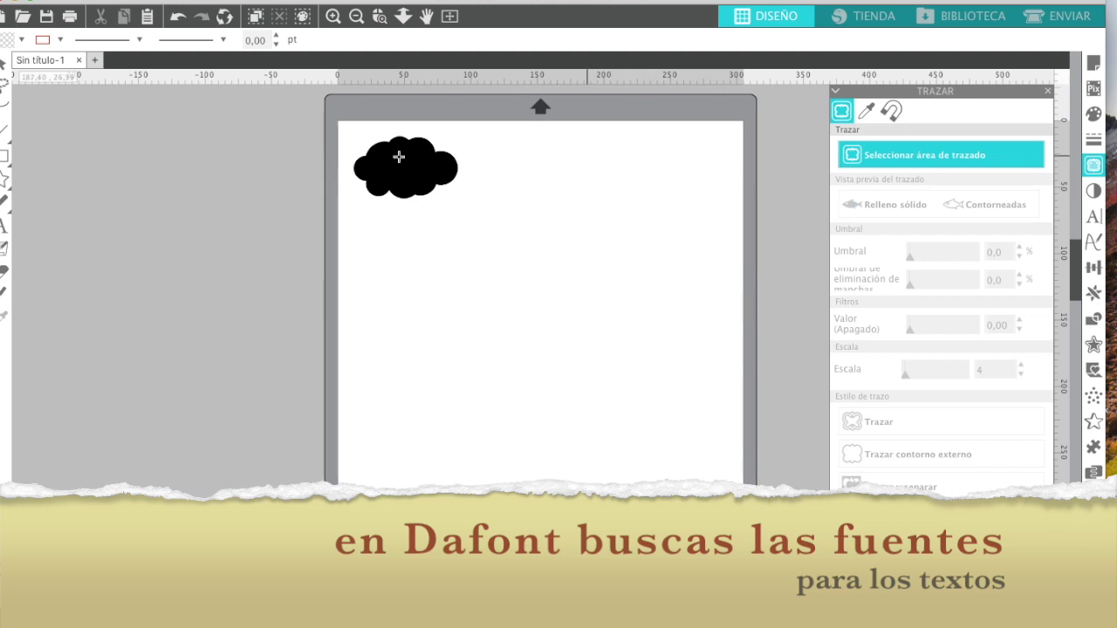
pyautogui.moveTo(342, 124)
pyautogui.mouseDown()
pyautogui.moveTo(382, 166)
pyautogui.moveTo(478, 214)
pyautogui.mouseUp()
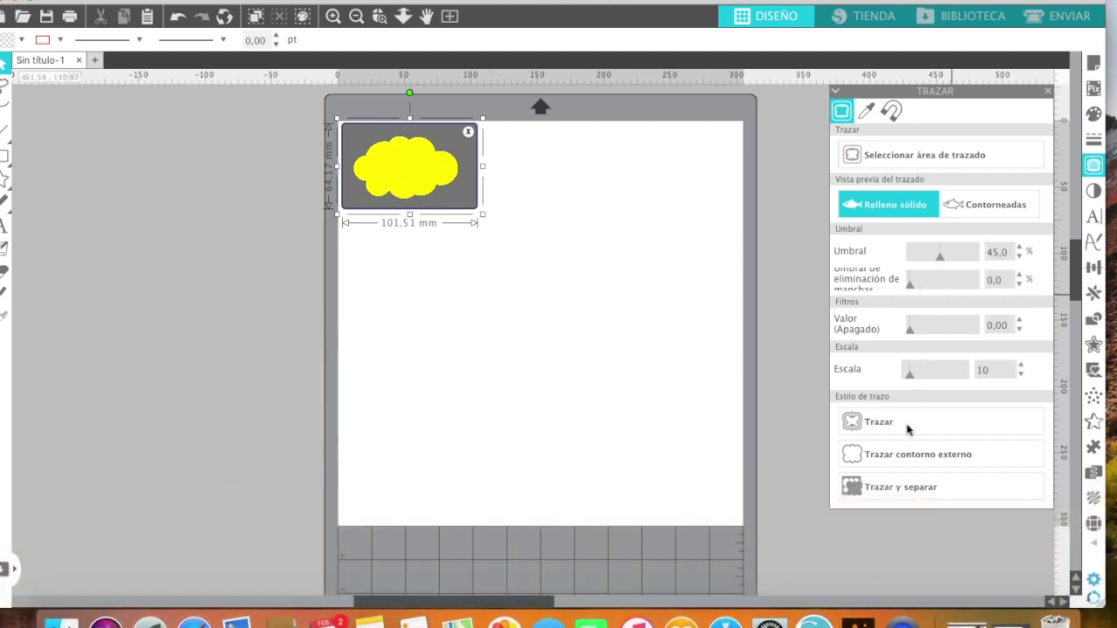
pyautogui.click(904, 457)
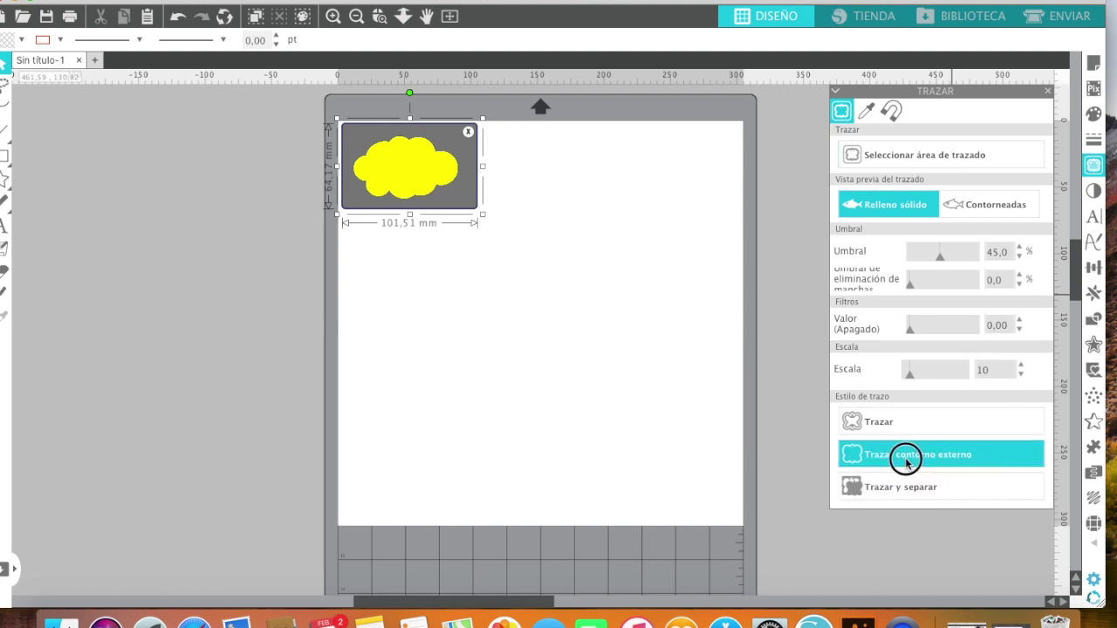
pyautogui.click(419, 178)
pyautogui.click(418, 177)
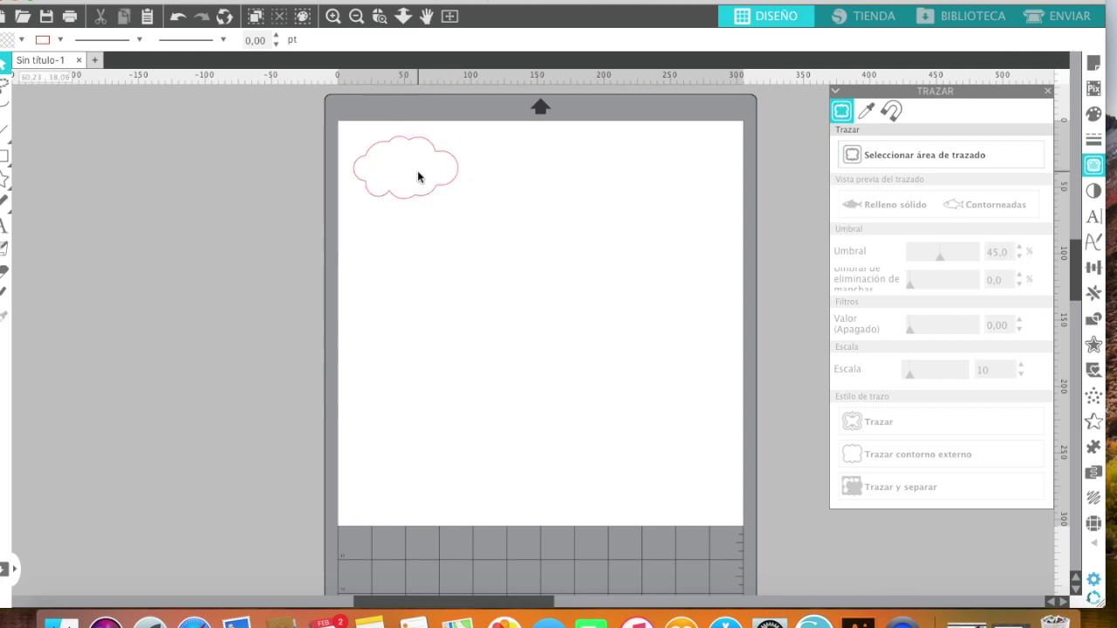
# Start a text object on the page just below the cloud outline.
pyautogui.click(333, 16)
pyautogui.click(300, 155)
pyautogui.scroll(5, 292, 162)
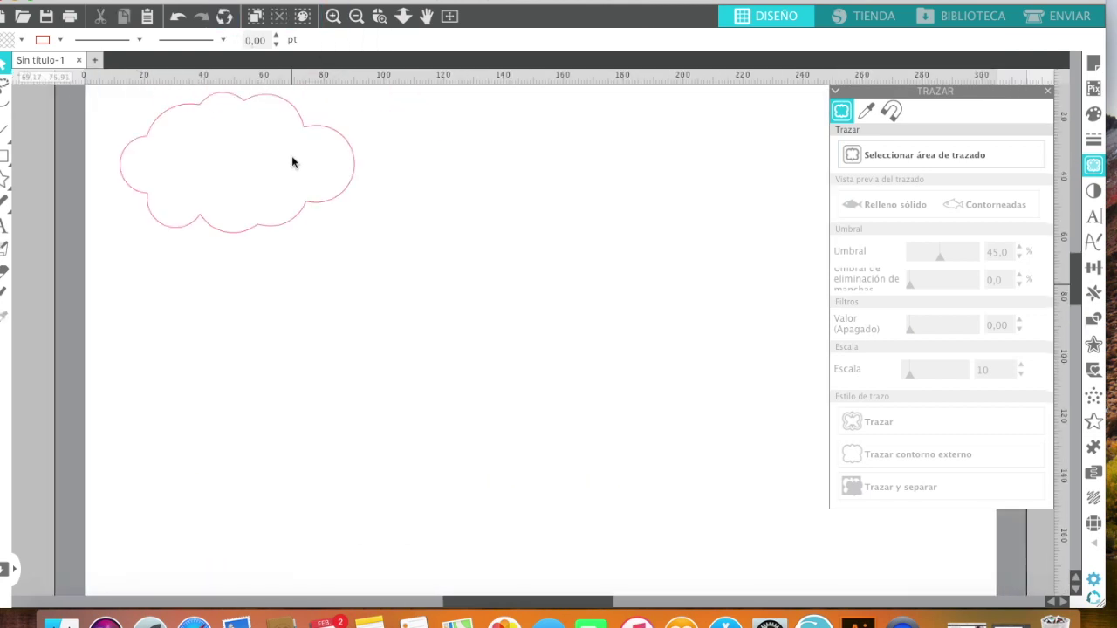
pyautogui.moveTo(537, 602); pyautogui.dragTo(487, 597)
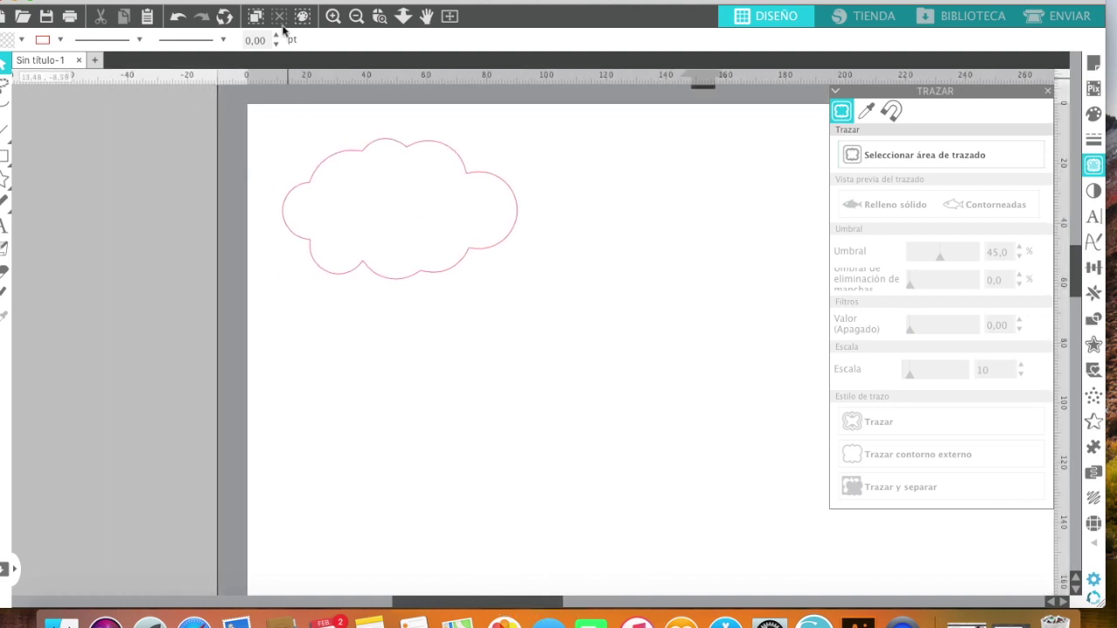
pyautogui.moveTo(279, 4); pyautogui.dragTo(301, 5)
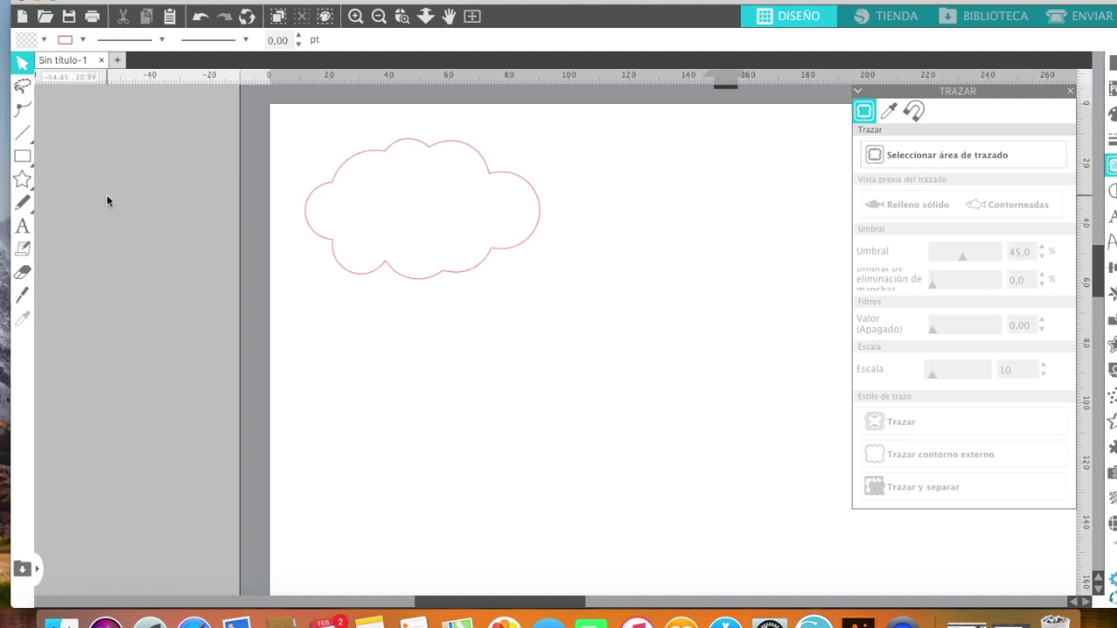
pyautogui.click(22, 227)
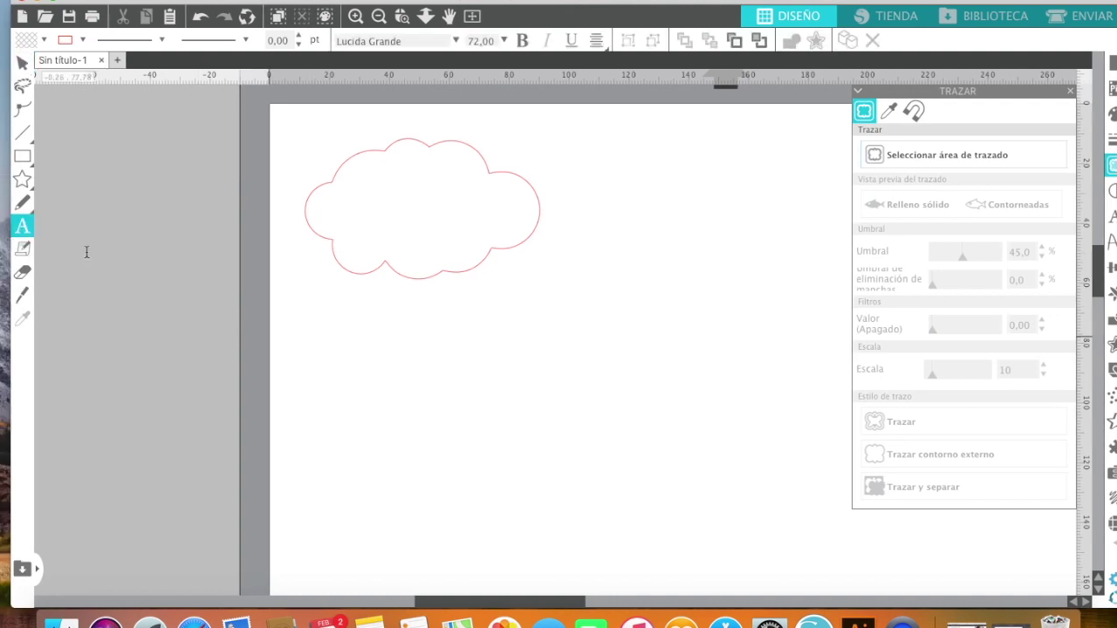
pyautogui.click(302, 361)
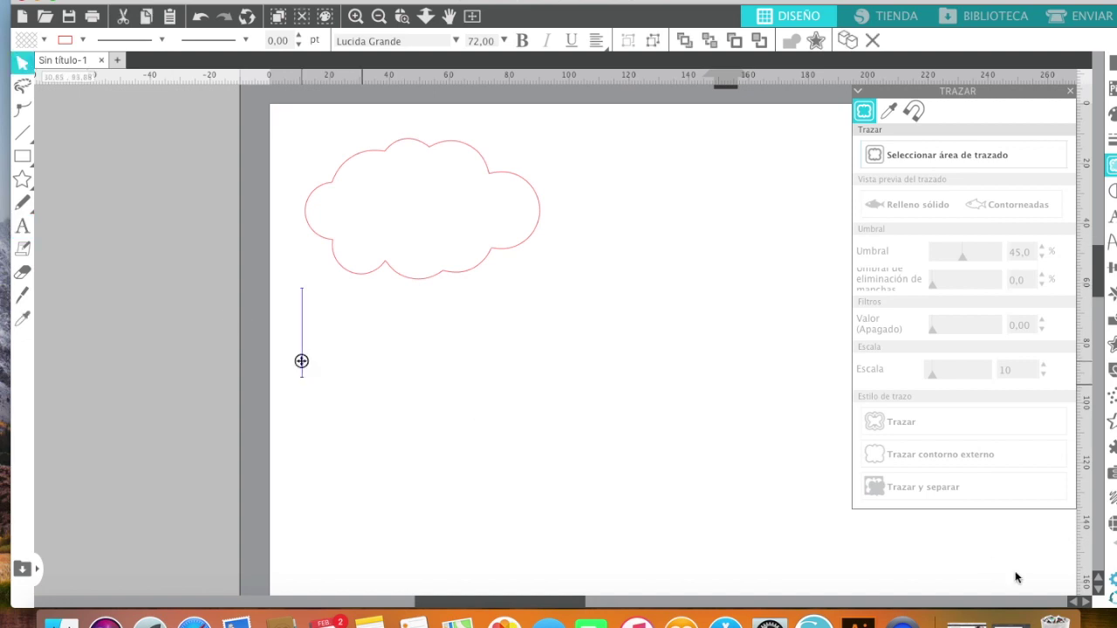
# Switch to the SpellBoy page in the browser, copy "Si el día esta nublado, comete las nubes" and return to Silhouette Studio.
pyautogui.click(967, 619)
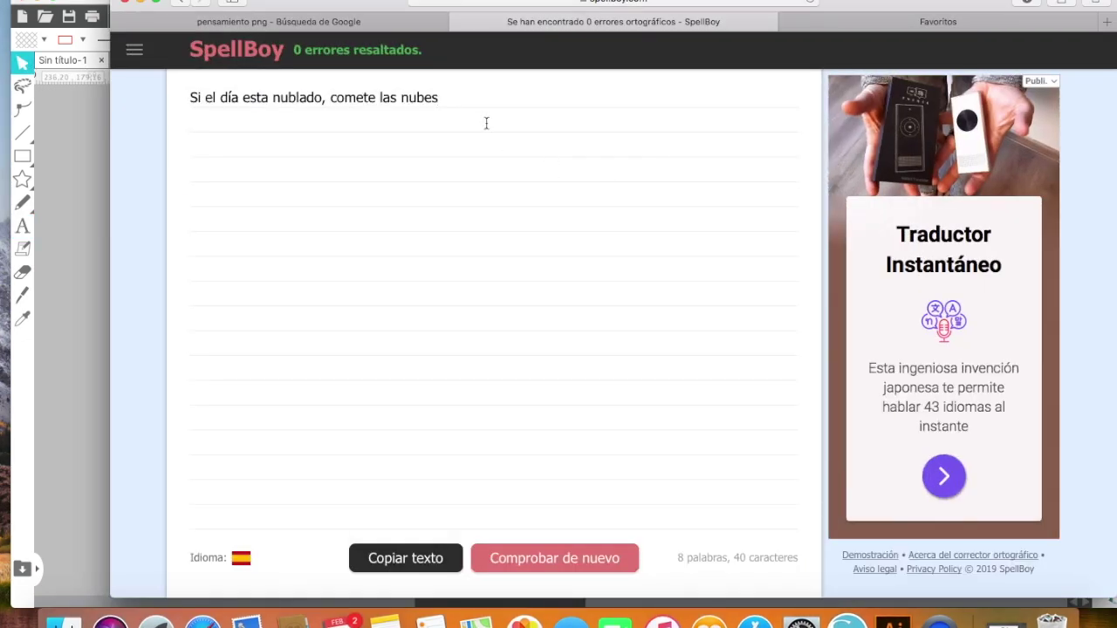
pyautogui.moveTo(439, 101); pyautogui.dragTo(166, 100)
pyautogui.press('super+c')
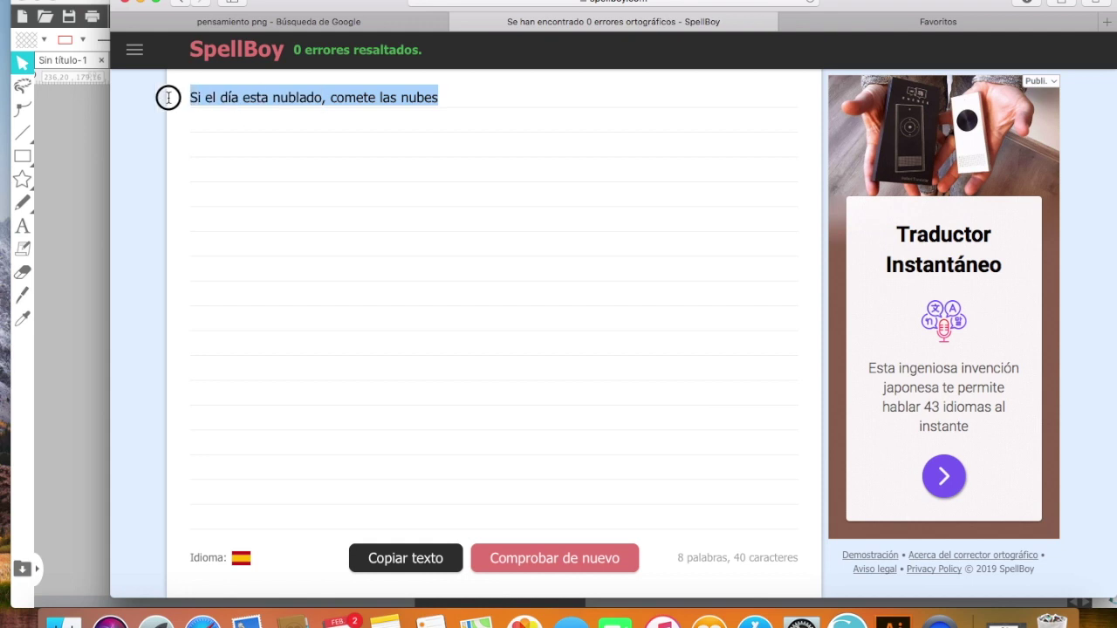
pyautogui.rightClick(249, 103)
pyautogui.press('Escape')
pyautogui.rightClick(254, 101)
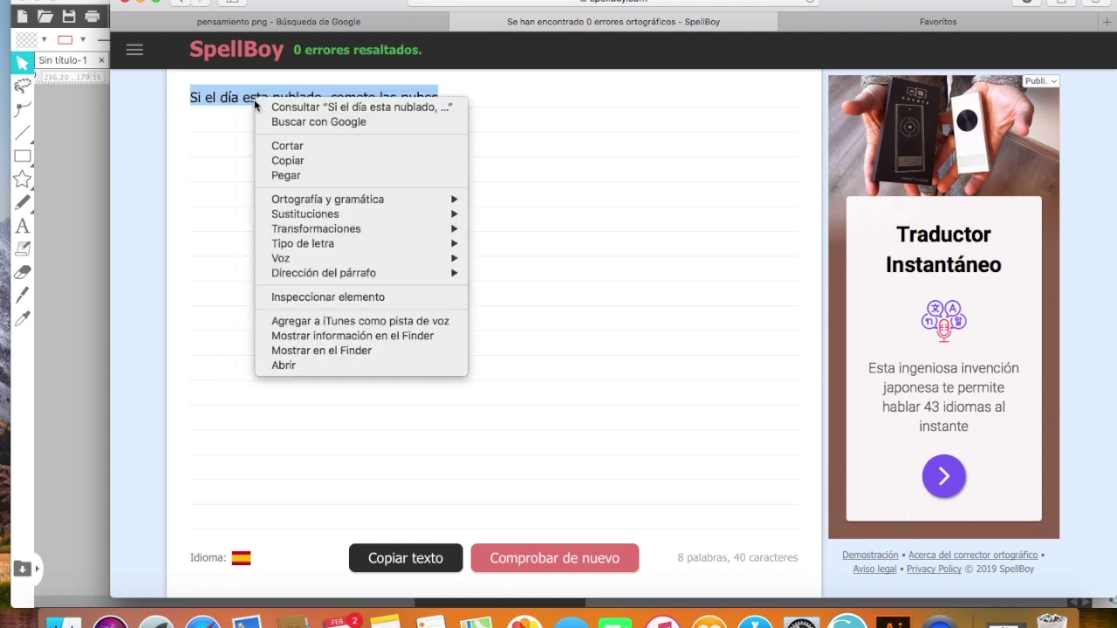
pyautogui.click(297, 160)
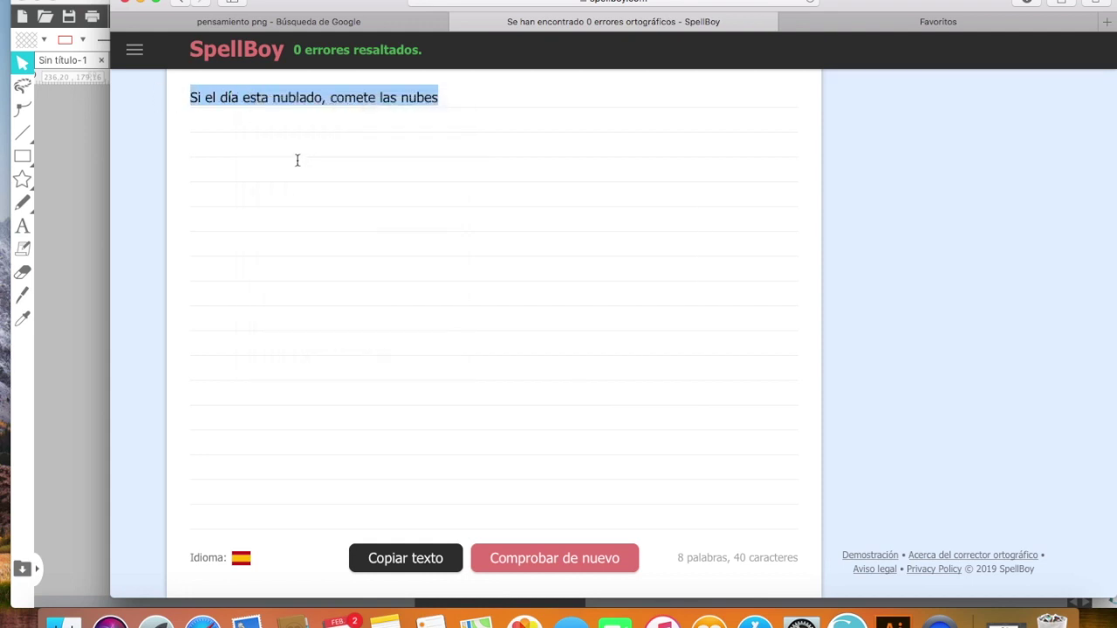
pyautogui.click(141, 4)
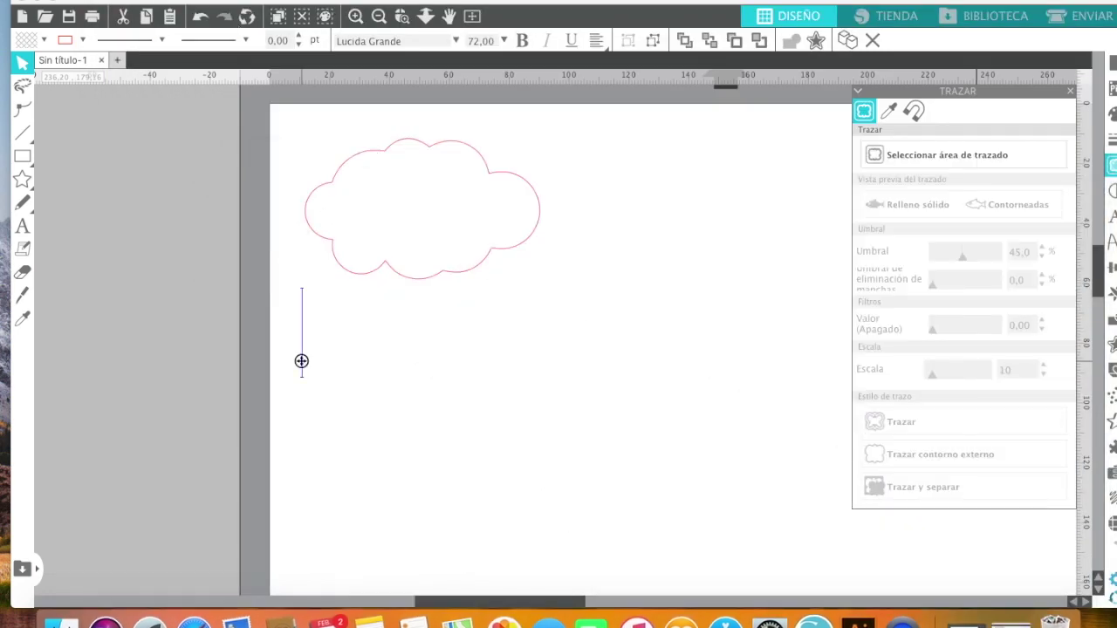
# Paste the copied sentence into a new text object below the cloud outline.
pyautogui.click(153, 0)
pyautogui.click(301, 336)
pyautogui.click(23, 225)
pyautogui.click(317, 424)
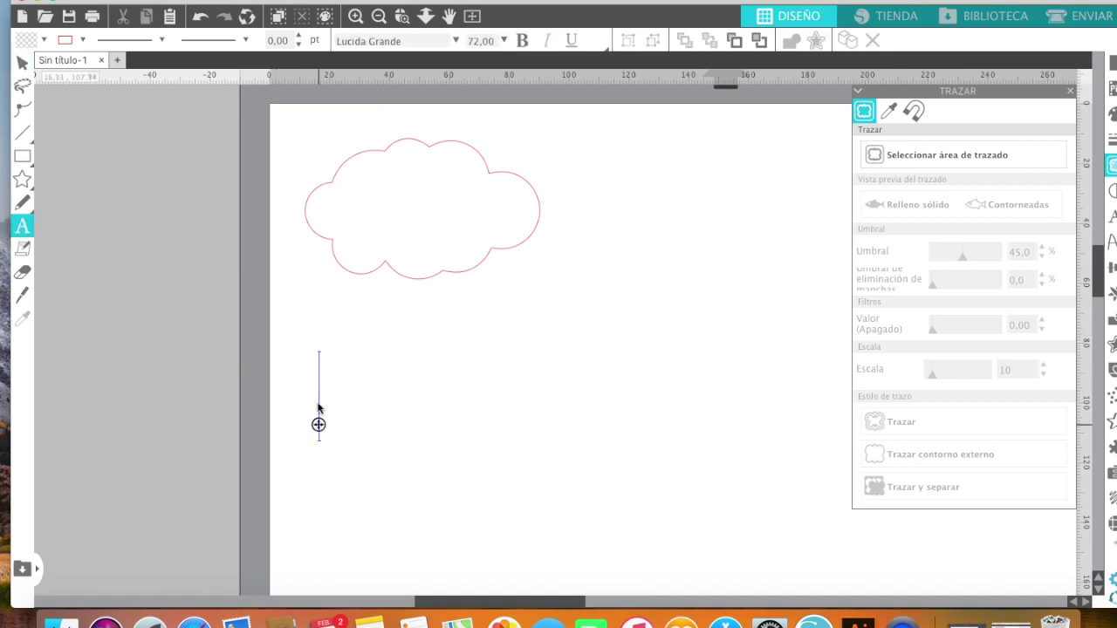
pyautogui.click(214, 0)
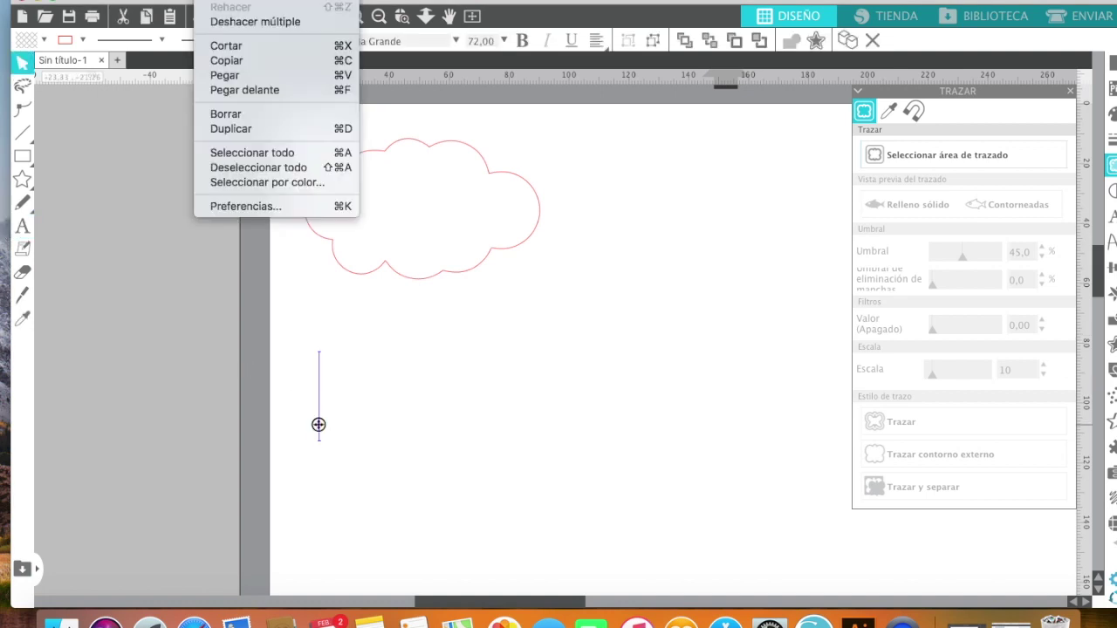
pyautogui.click(249, 80)
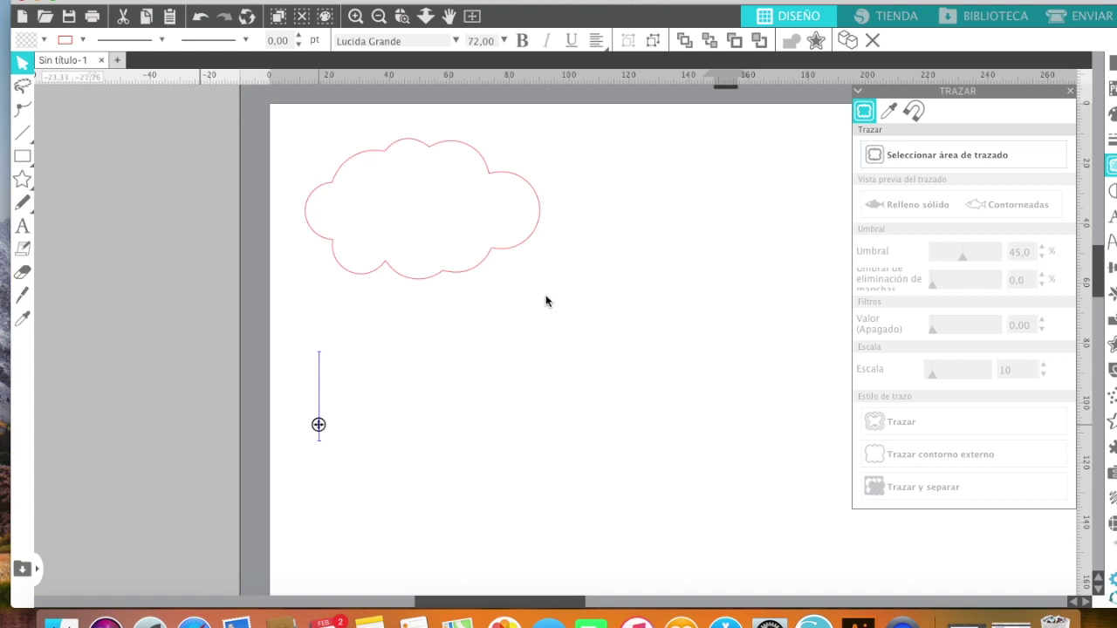
pyautogui.press('super+v')
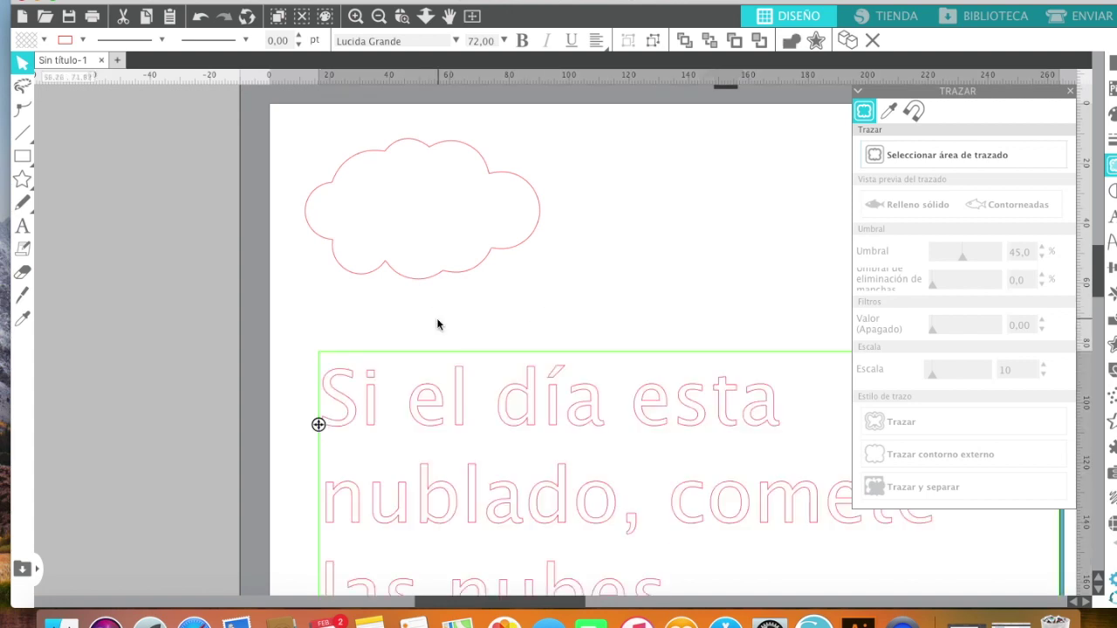
# Scale the pasted text block down to about 59 x 23 mm and position it inside the cloud.
pyautogui.click(437, 325)
pyautogui.moveTo(371, 400); pyautogui.dragTo(287, 326)
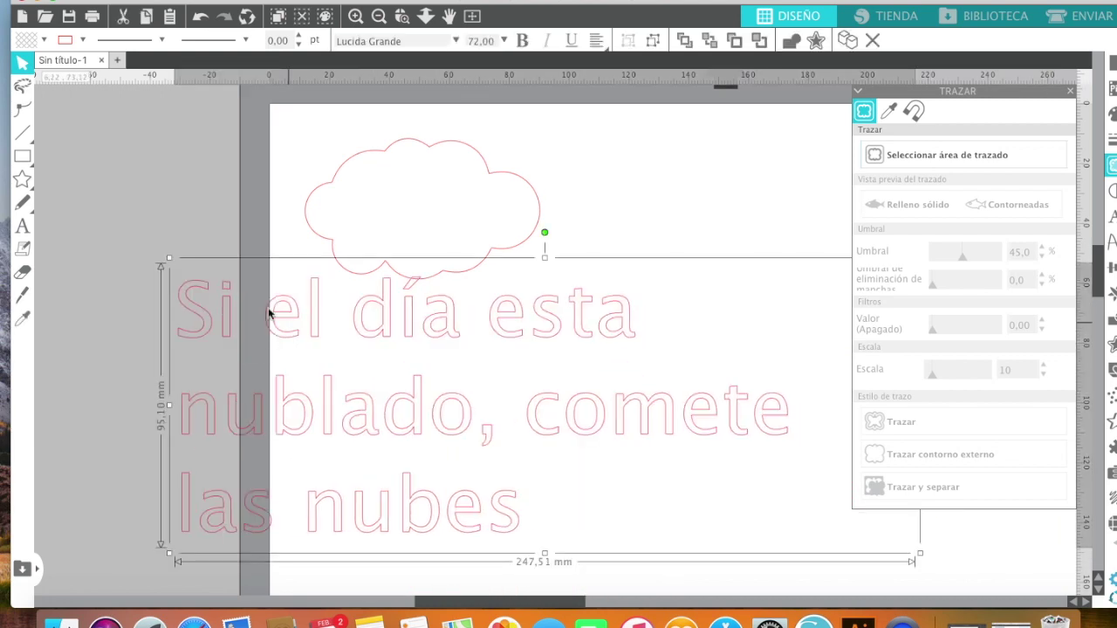
pyautogui.moveTo(169, 255); pyautogui.dragTo(417, 179)
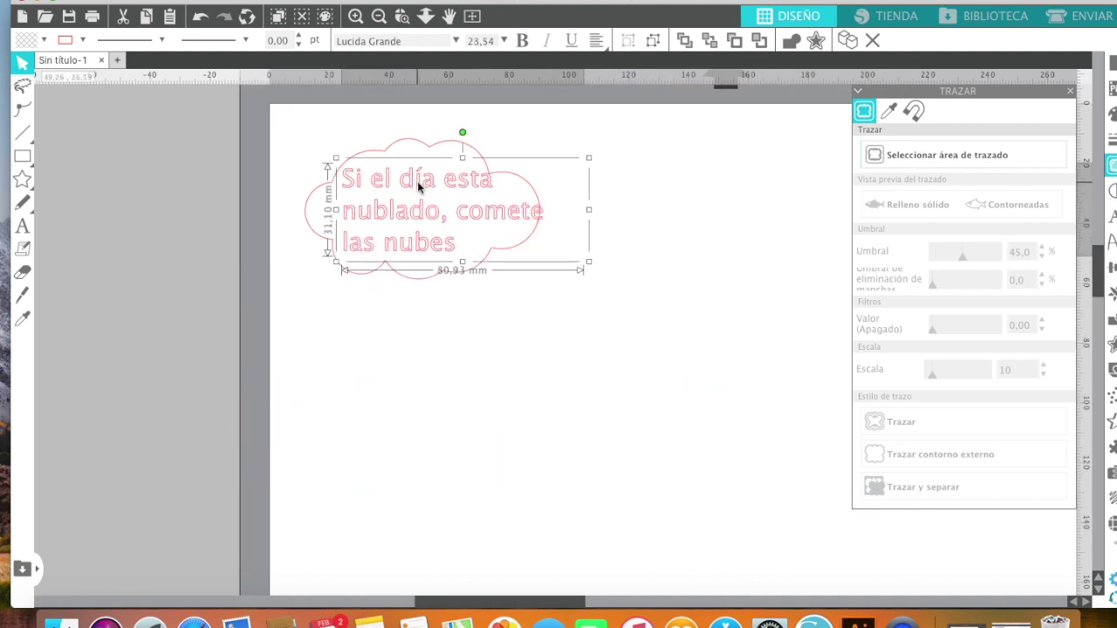
pyautogui.moveTo(588, 161); pyautogui.dragTo(530, 180)
pyautogui.moveTo(446, 194); pyautogui.dragTo(465, 188)
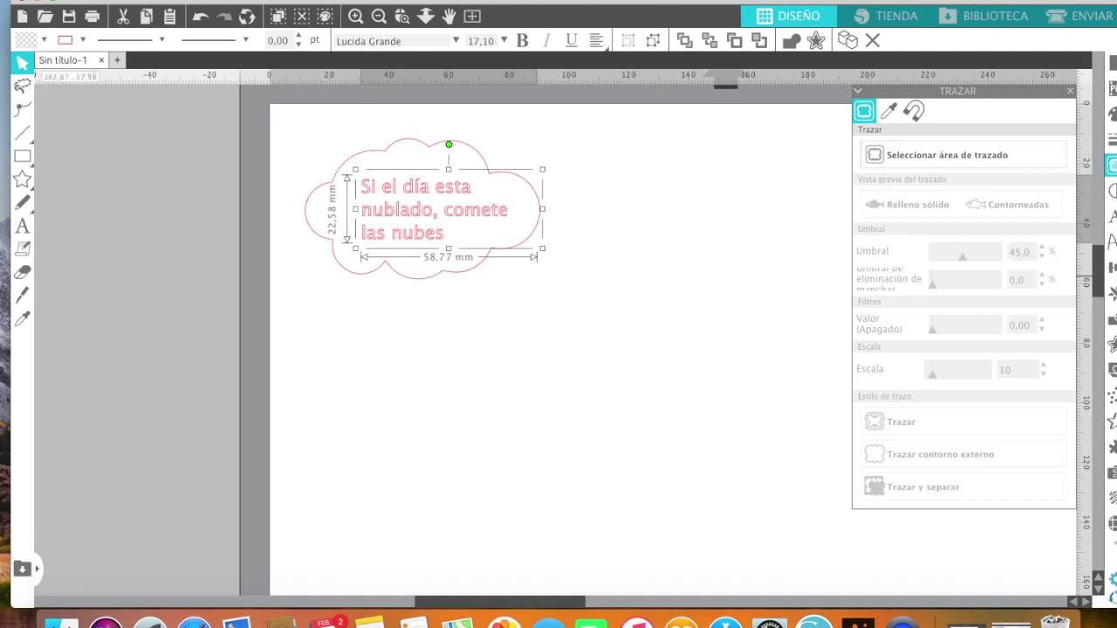
# Centre-align the sentence's three lines and shift the text block to the middle of the cloud.
pyautogui.moveTo(982, 4); pyautogui.dragTo(930, 3)
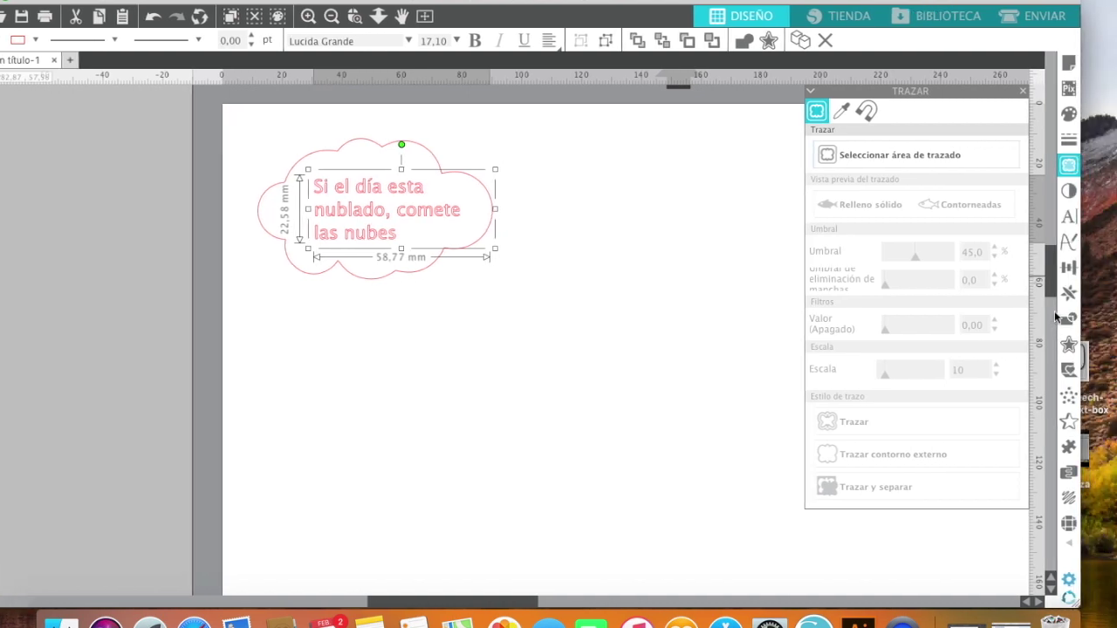
pyautogui.click(1069, 218)
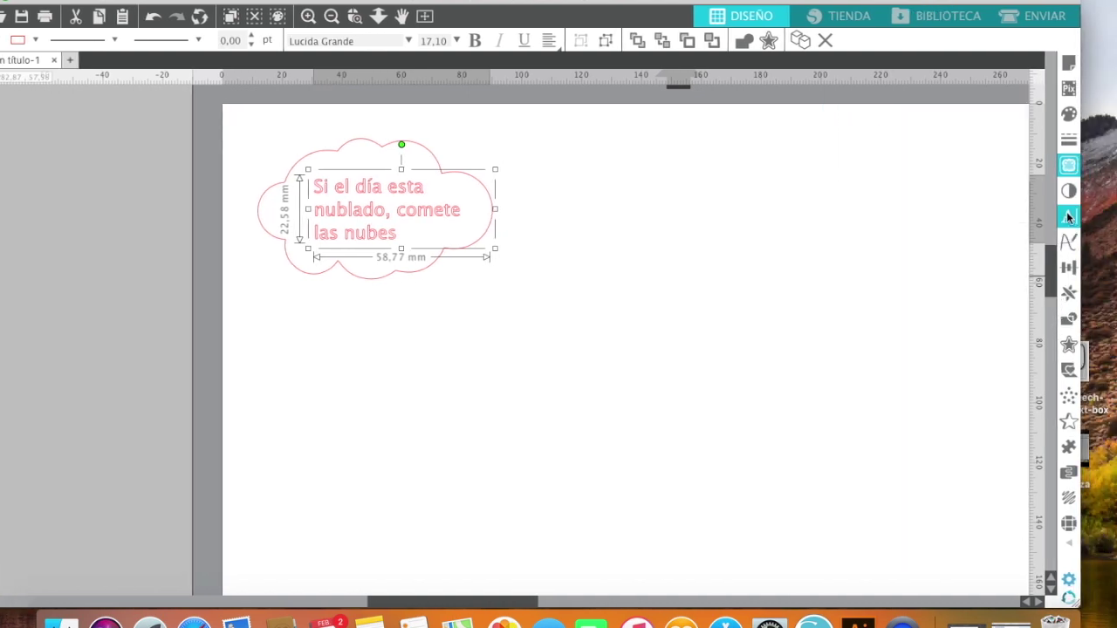
pyautogui.click(927, 382)
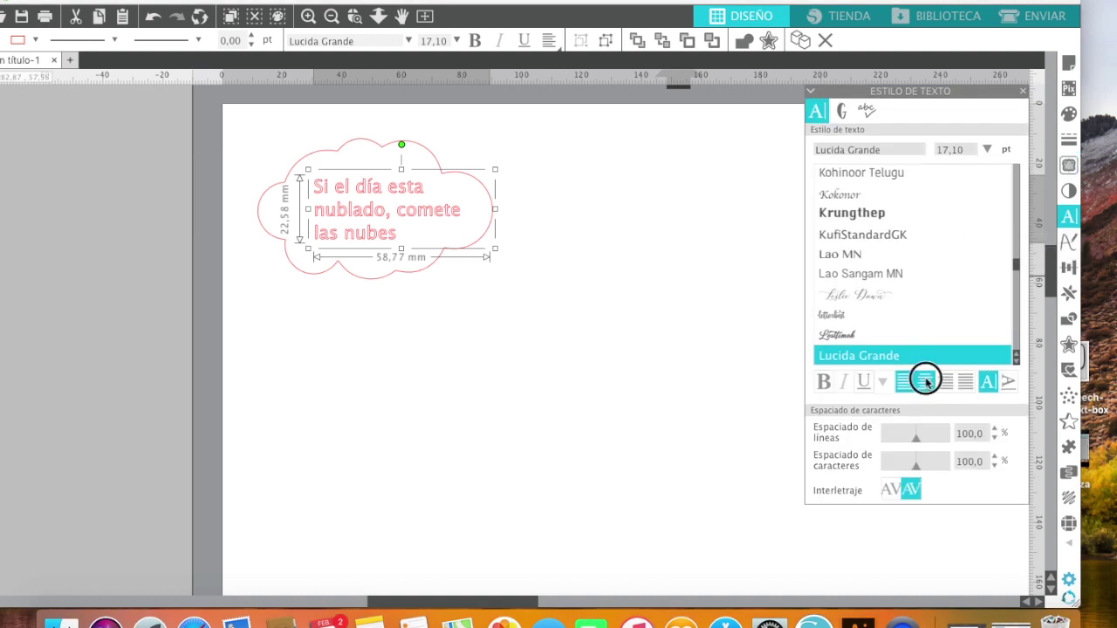
pyautogui.click(561, 280)
pyautogui.click(398, 214)
pyautogui.click(399, 214)
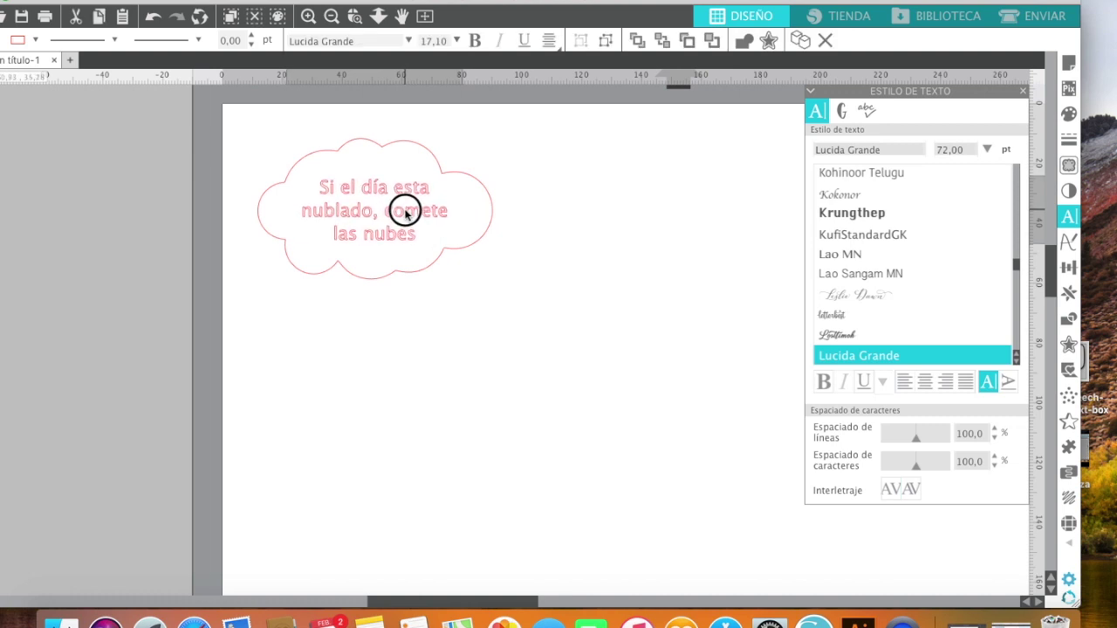
pyautogui.click(584, 217)
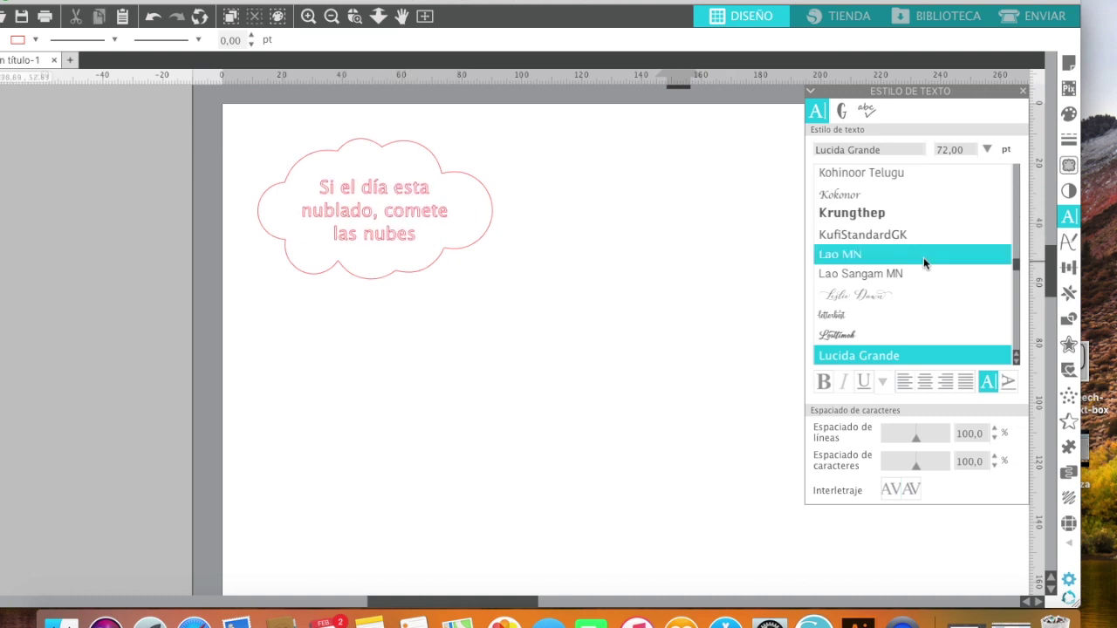
# Change the sentence inside the cloud to the Krungthep font.
pyautogui.scroll(2, 916, 254)
pyautogui.click(849, 248)
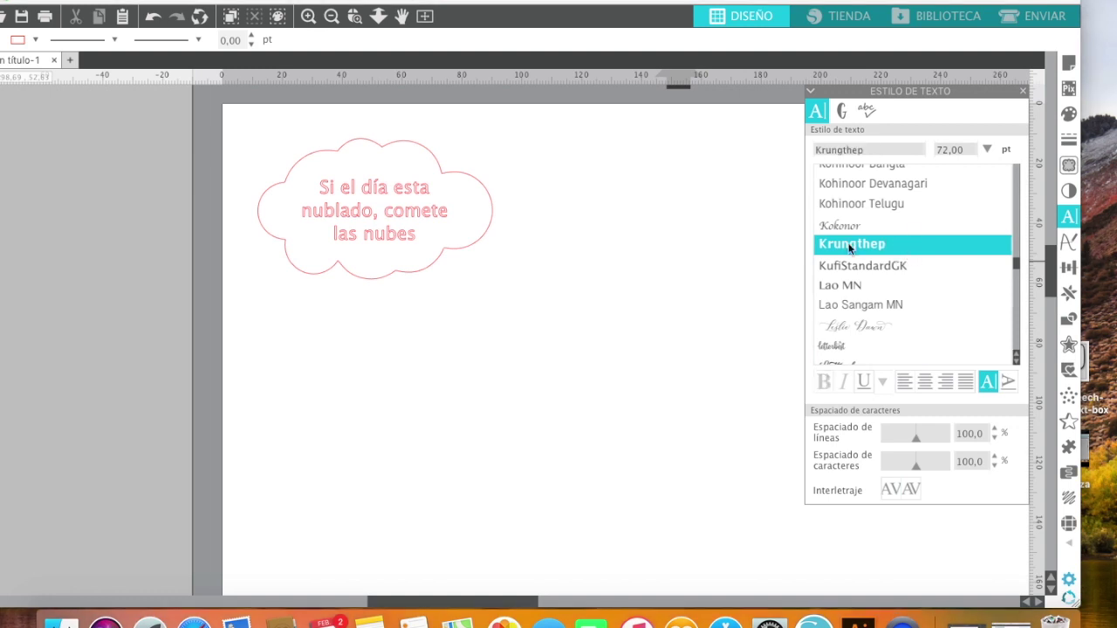
pyautogui.click(439, 213)
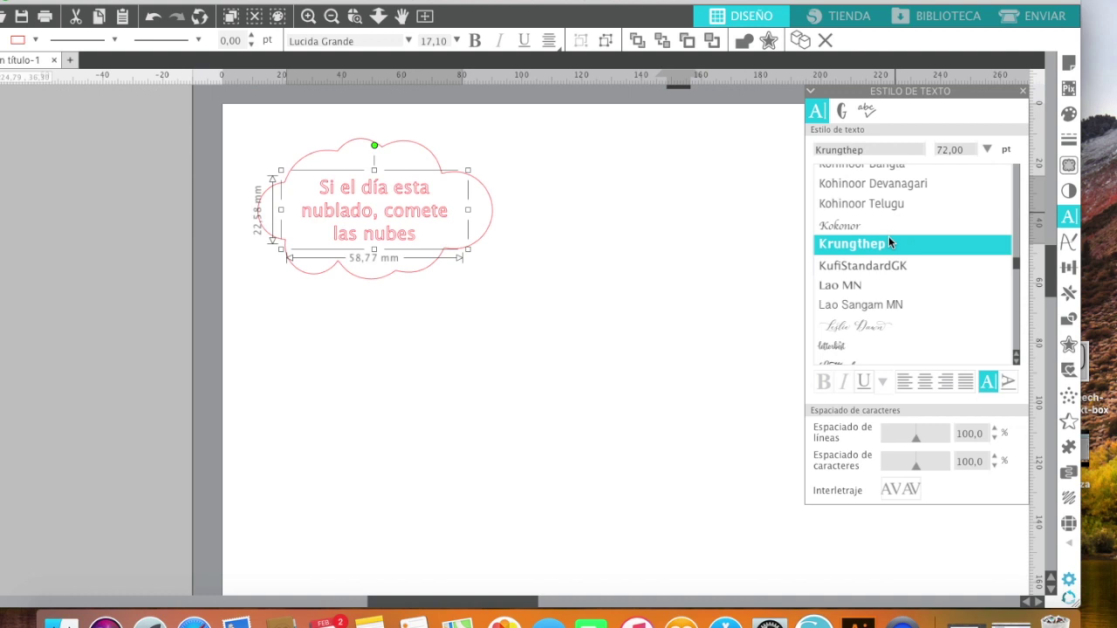
pyautogui.click(880, 215)
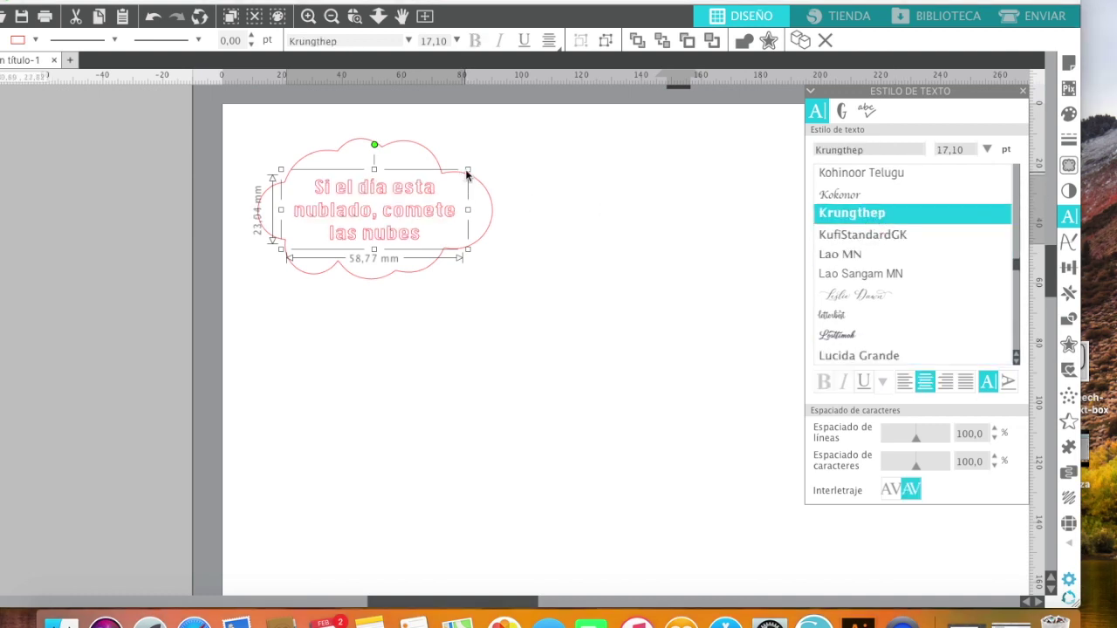
# Scale the sentence down to about 56 x 22 mm and move it back to the middle of the cloud.
pyautogui.moveTo(469, 172); pyautogui.dragTo(458, 173)
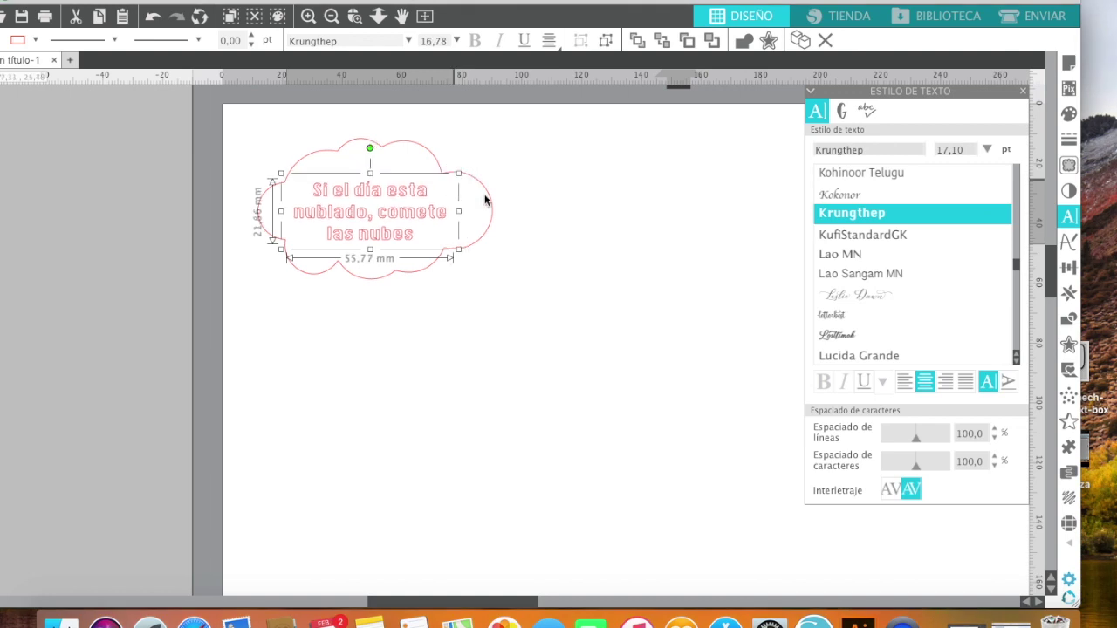
pyautogui.click(564, 245)
pyautogui.moveTo(425, 212); pyautogui.dragTo(429, 213)
# Create an outward offset of the cloud outline at a distance of 3 mm with rounded corners.
pyautogui.click(455, 182)
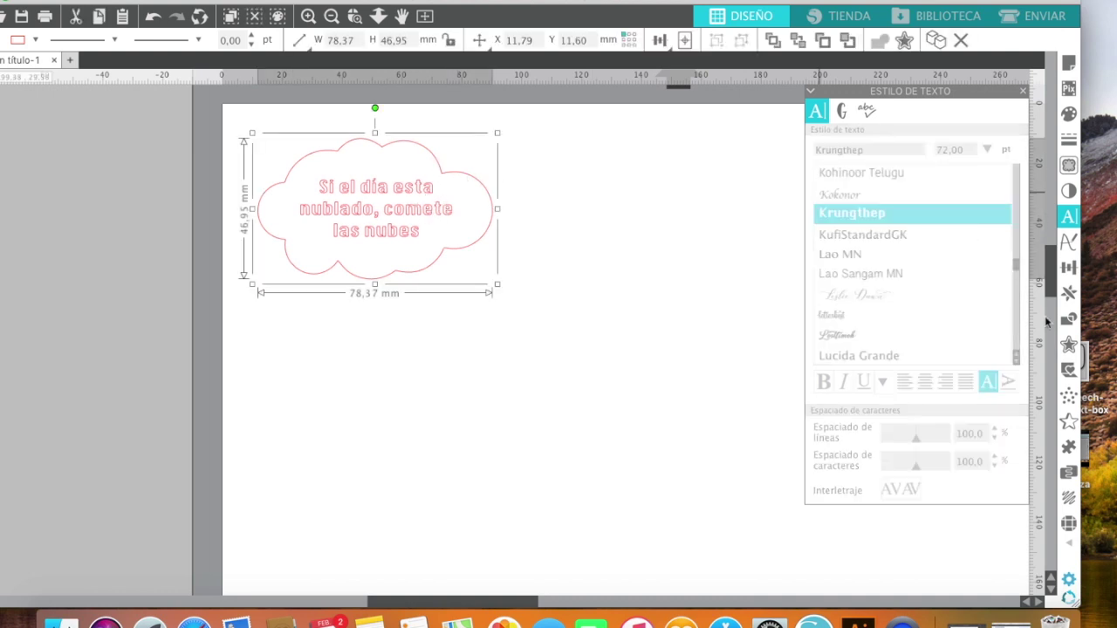
pyautogui.click(1067, 345)
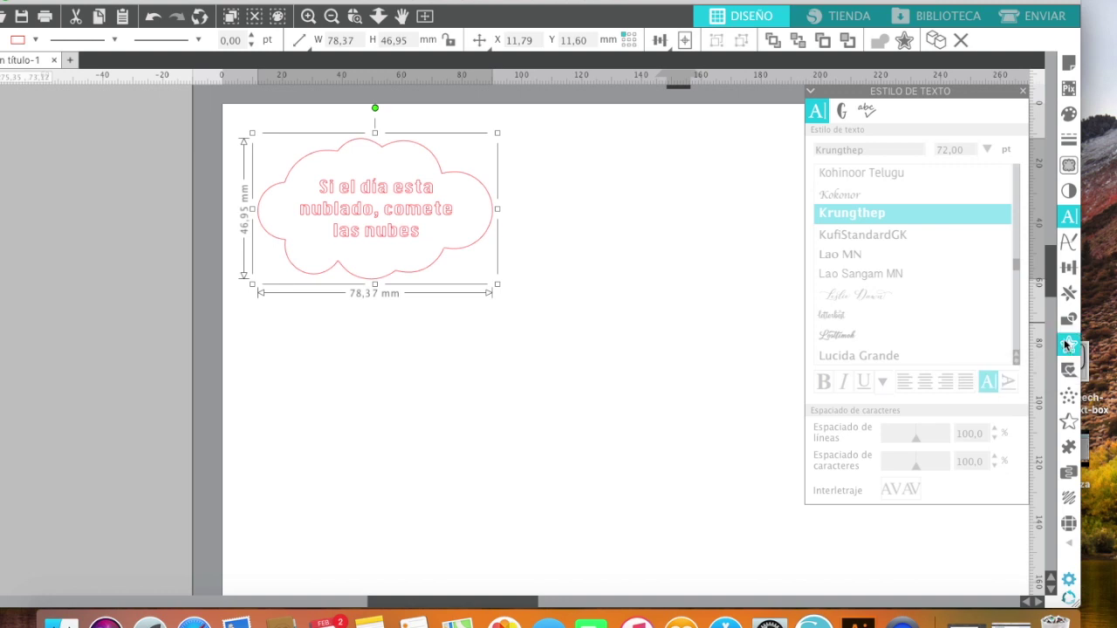
pyautogui.click(883, 132)
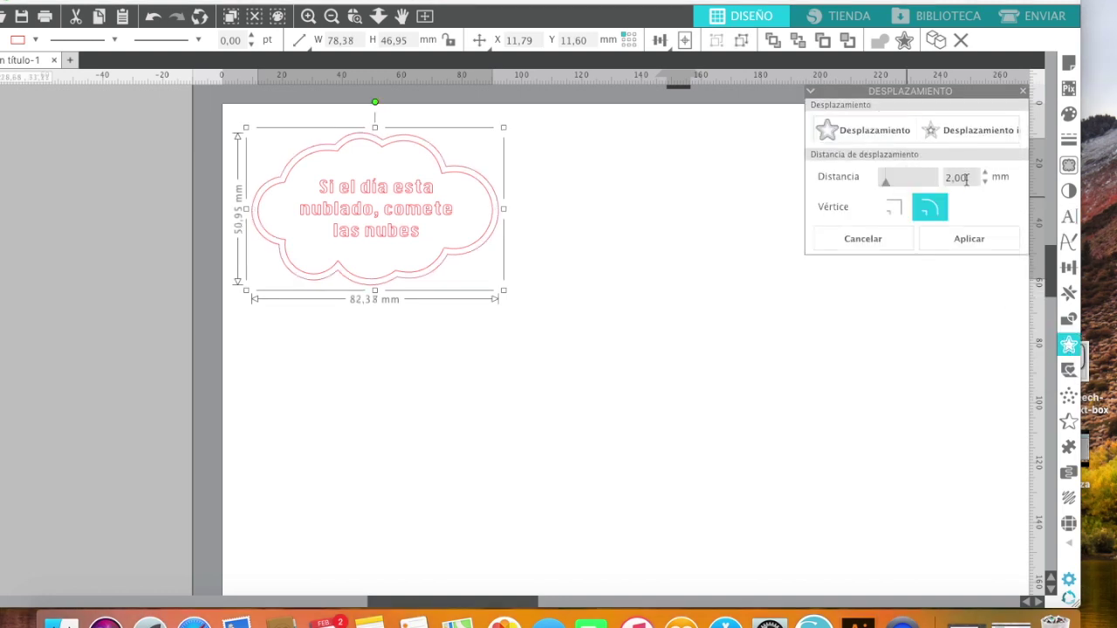
pyautogui.click(907, 180)
# Give the inner cloud outline a short-dashed line style.
pyautogui.click(474, 181)
pyautogui.click(476, 185)
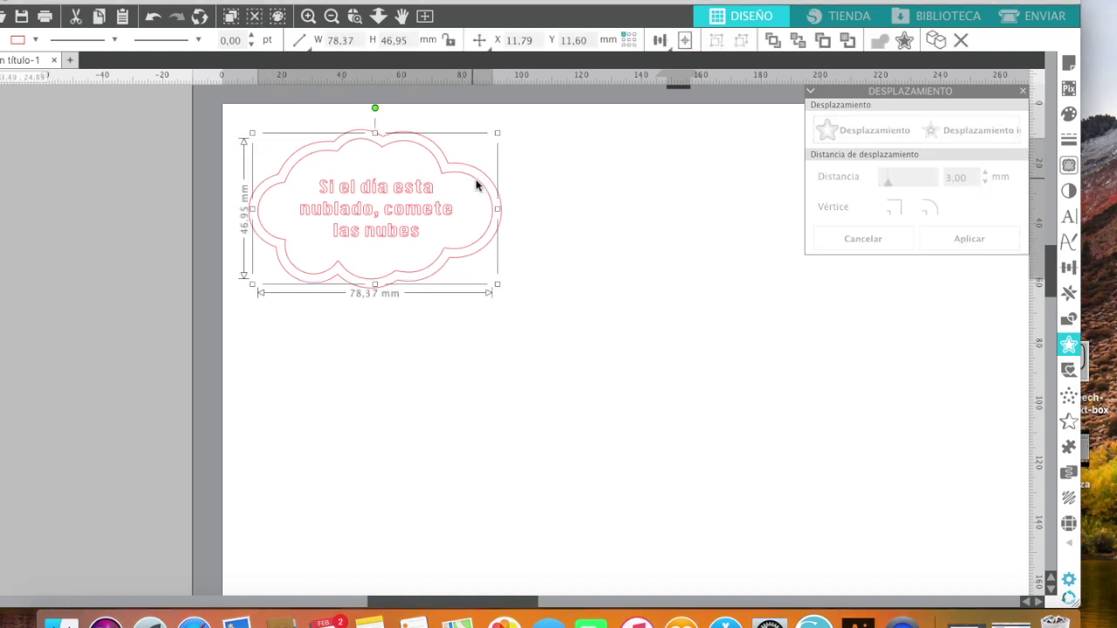
pyautogui.moveTo(410, 5); pyautogui.dragTo(512, 5)
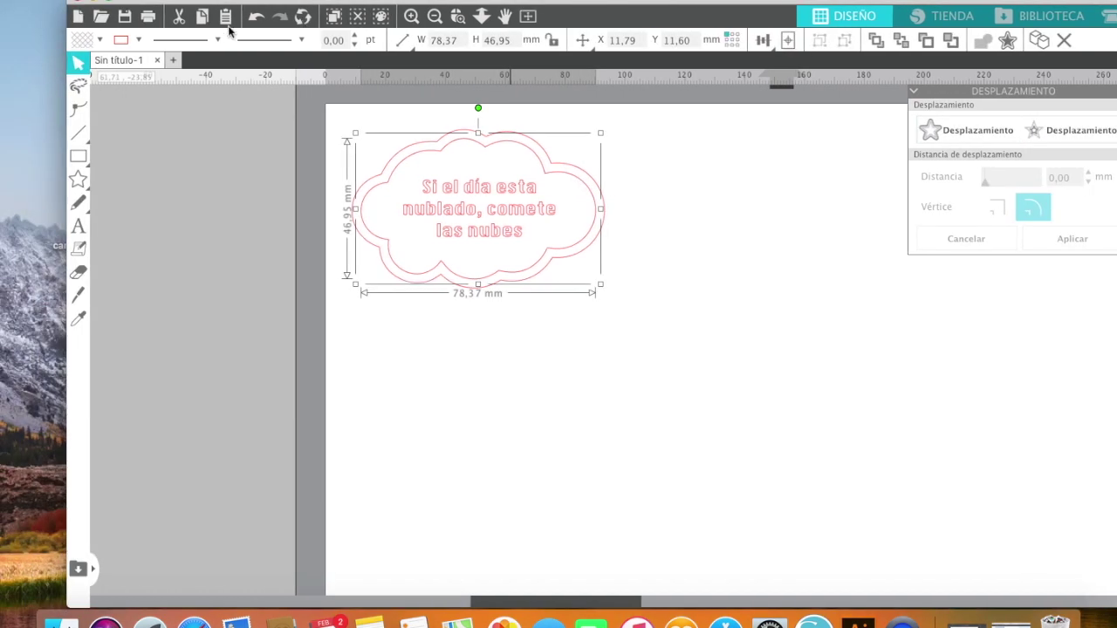
pyautogui.click(209, 41)
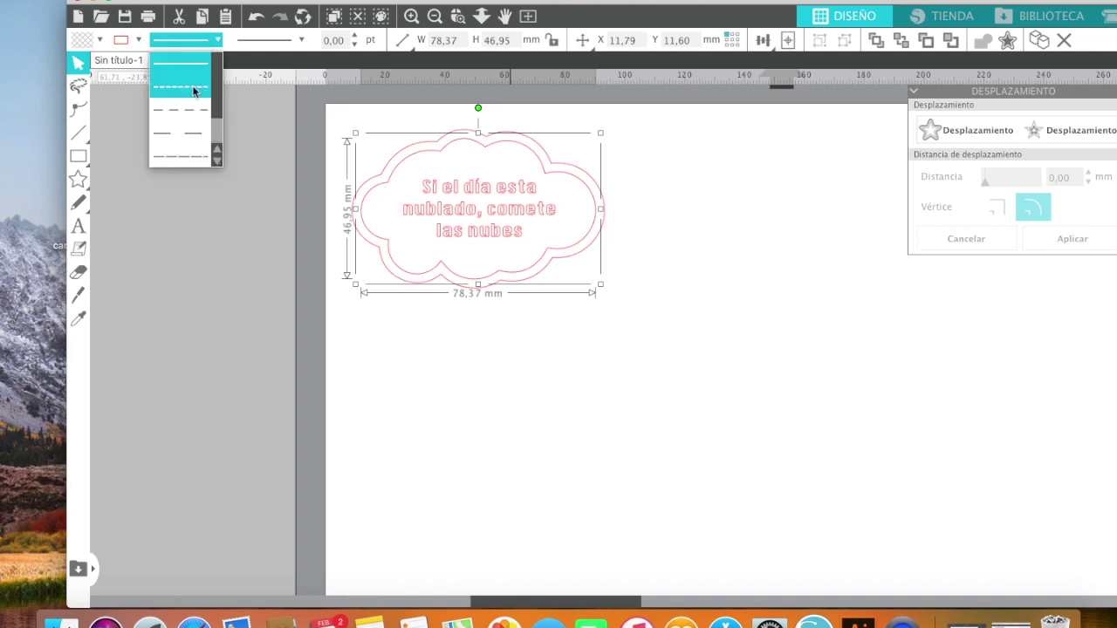
pyautogui.click(194, 88)
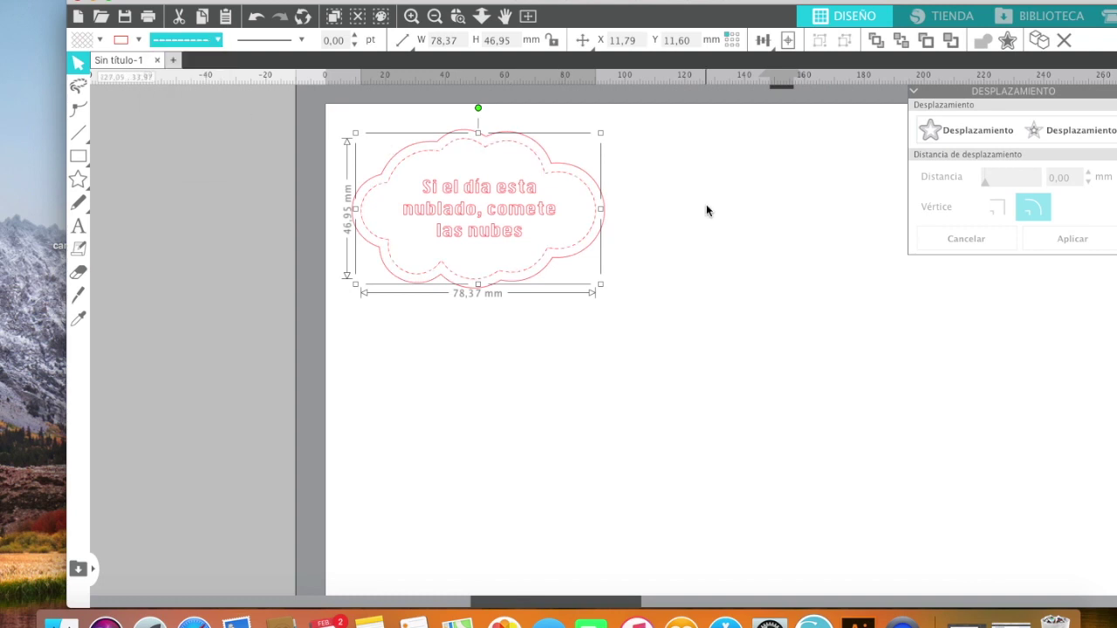
pyautogui.moveTo(566, 6); pyautogui.dragTo(536, 6)
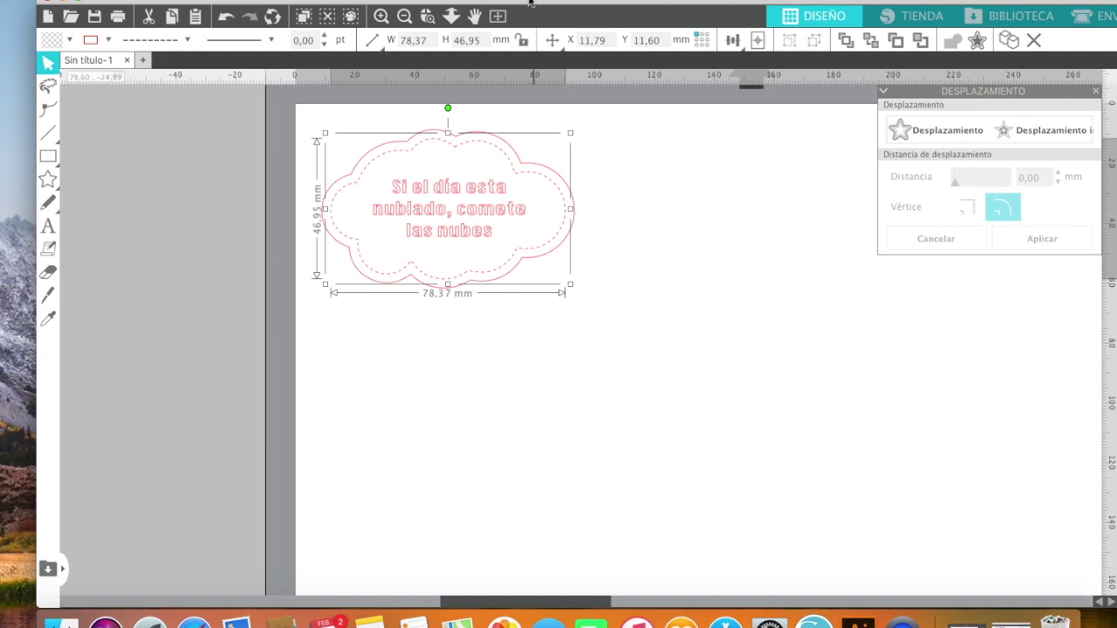
pyautogui.click(688, 241)
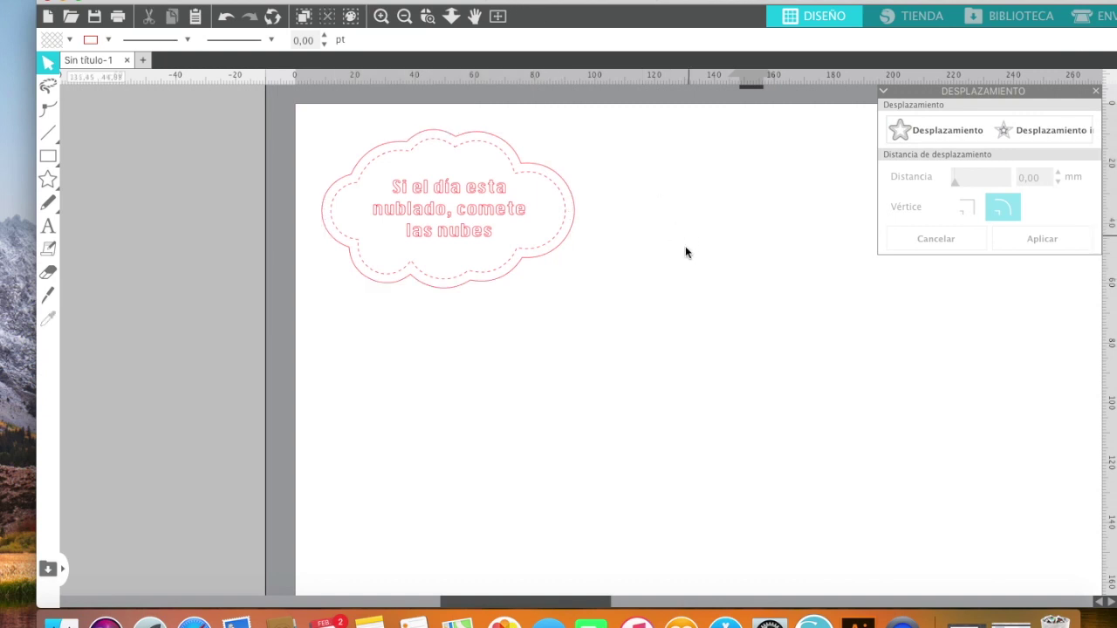
# Select the sentence in the cloud and open its text style settings.
pyautogui.moveTo(498, 2); pyautogui.dragTo(414, 5)
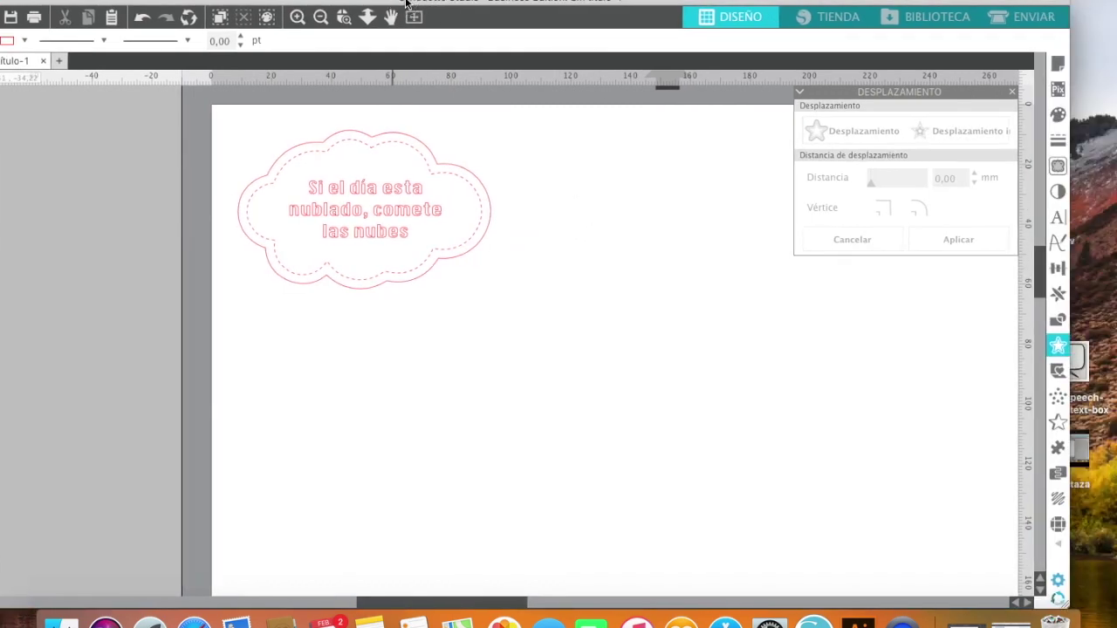
pyautogui.click(363, 199)
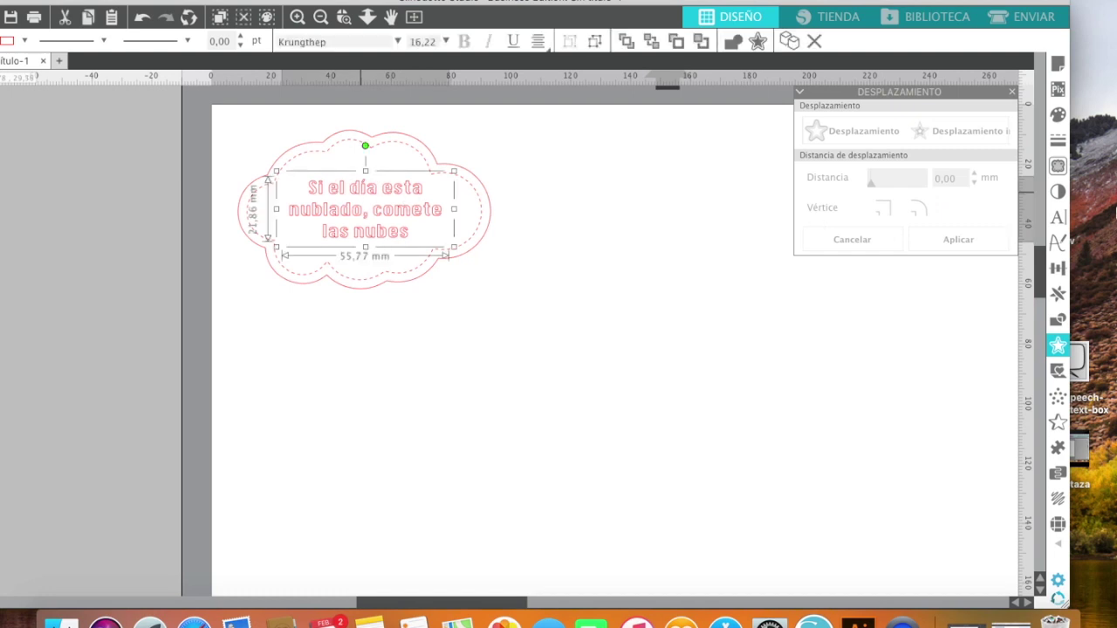
pyautogui.click(1056, 223)
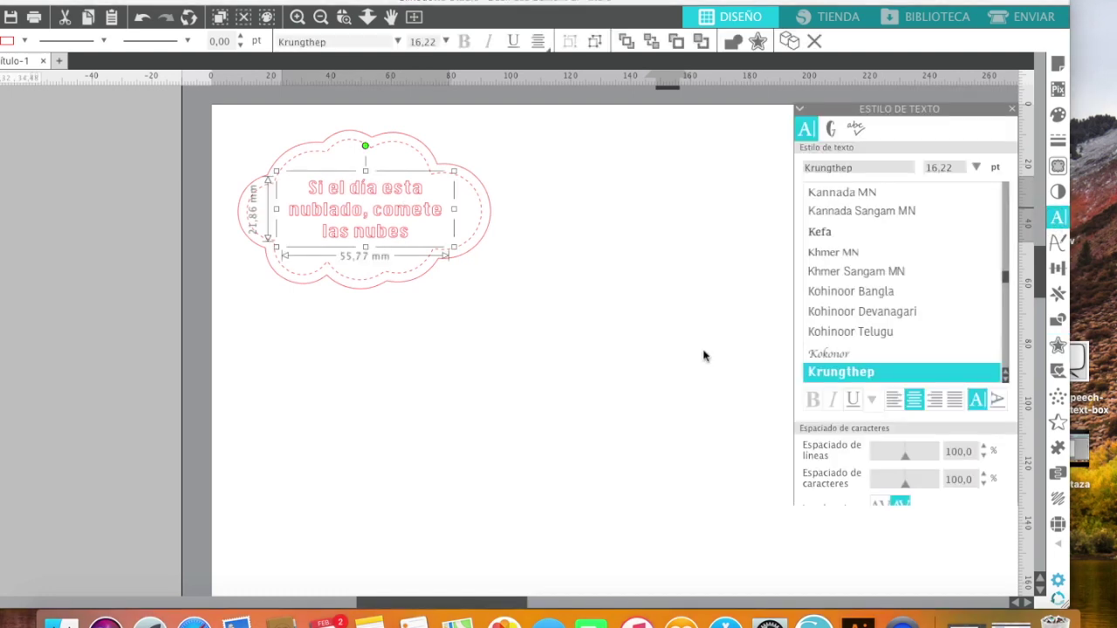
# Switch to the browser, open dafont.com to look through the recently added fonts, and return to Silhouette Studio.
pyautogui.click(194, 624)
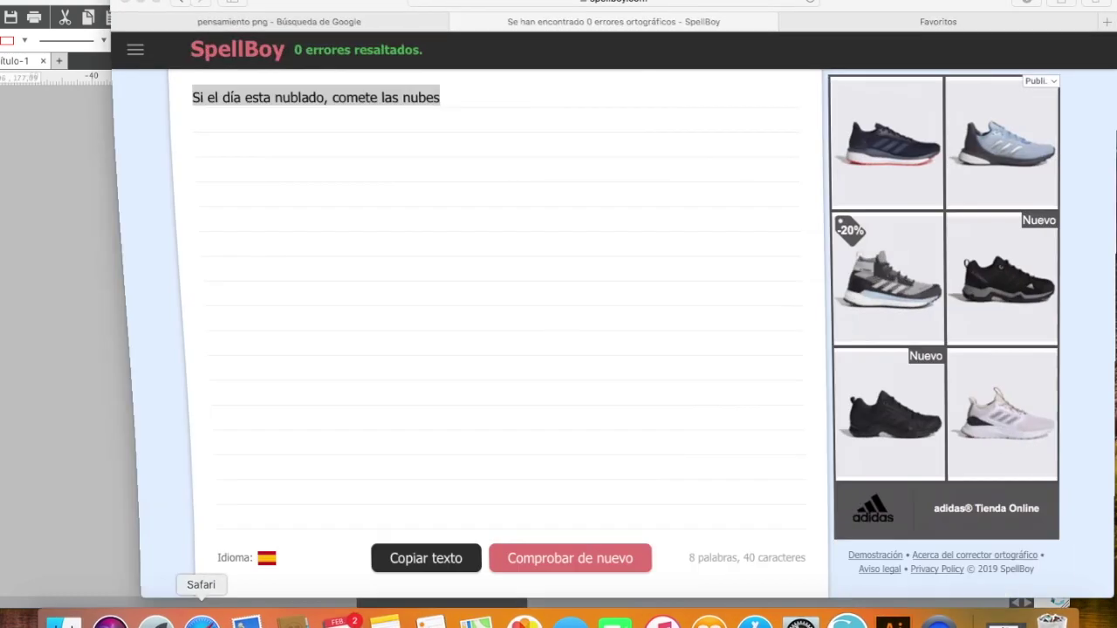
pyautogui.click(659, 2)
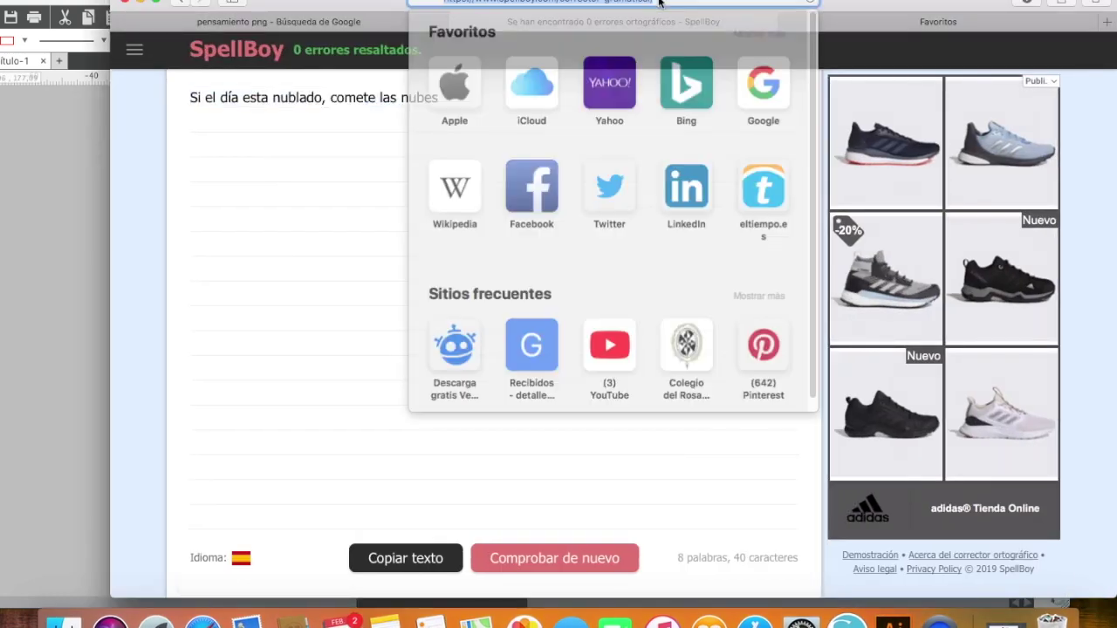
pyautogui.write('daf')
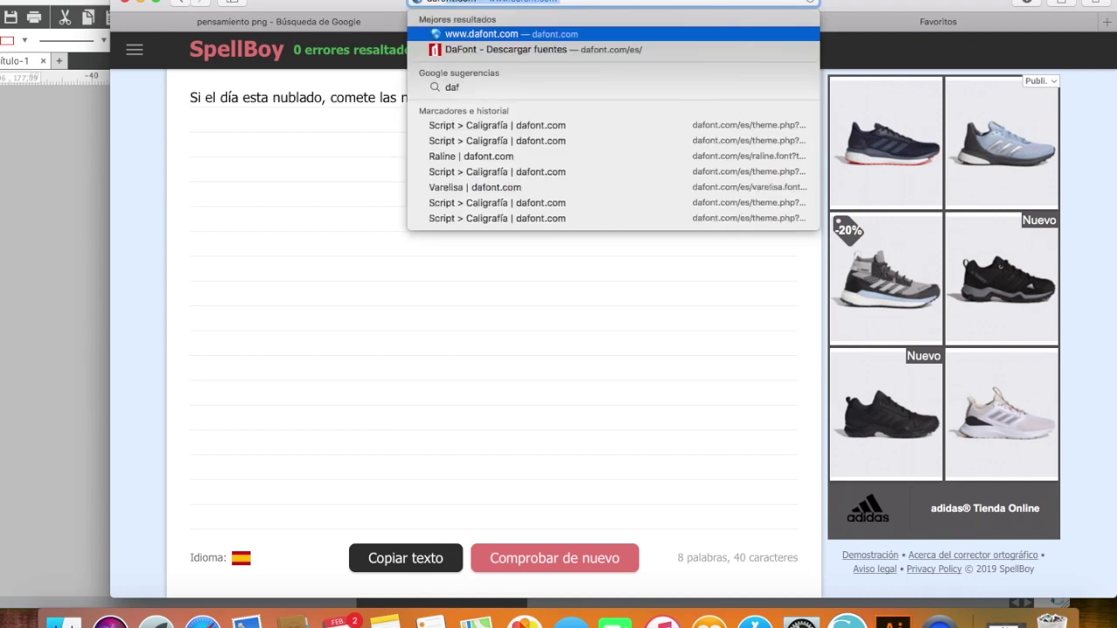
pyautogui.write('o')
pyautogui.press('Return')
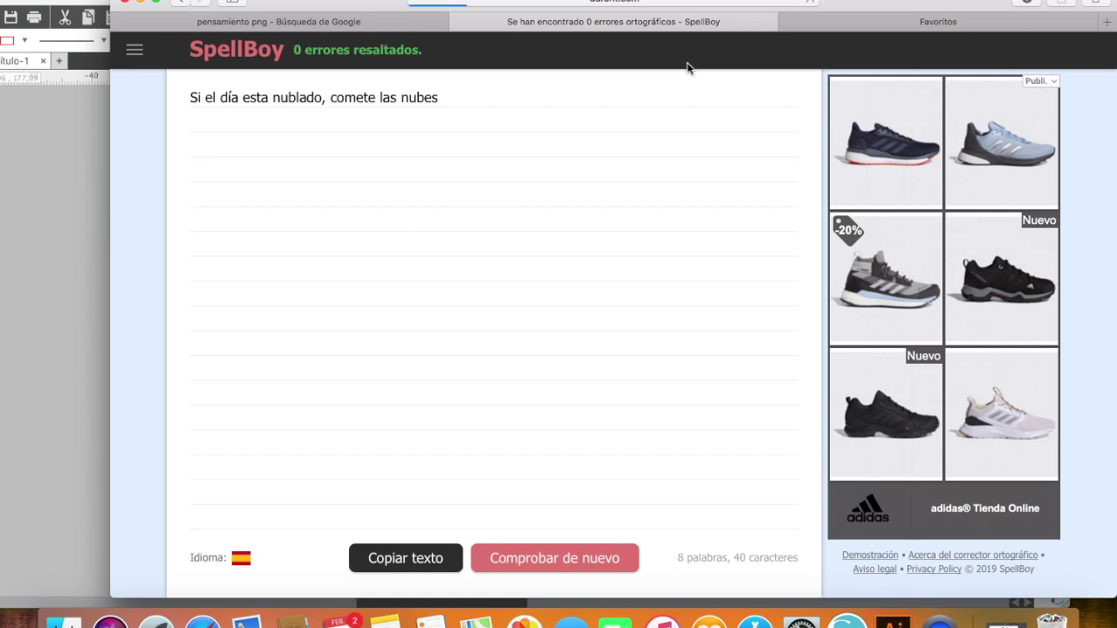
pyautogui.scroll(-1, 991, 286)
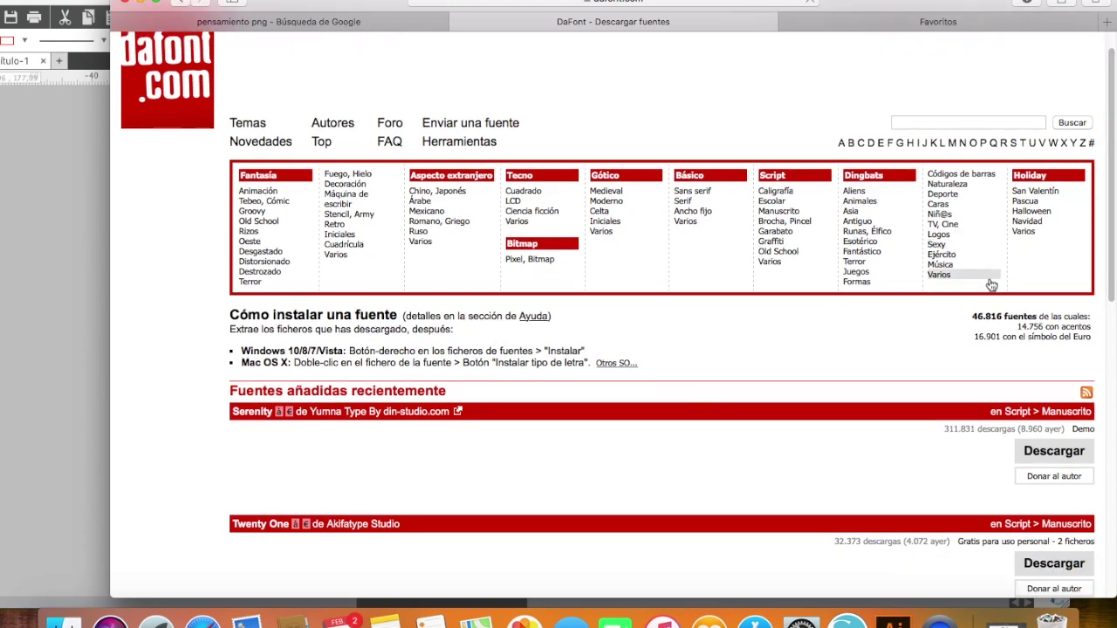
pyautogui.scroll(-5, 1047, 362)
pyautogui.click(1031, 225)
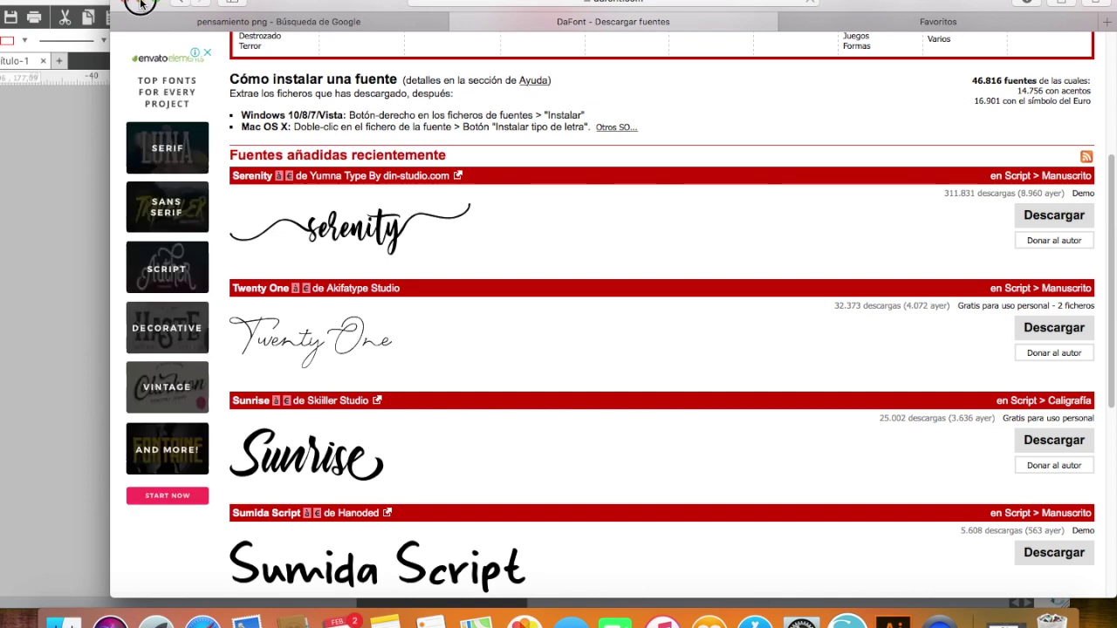
pyautogui.click(139, 4)
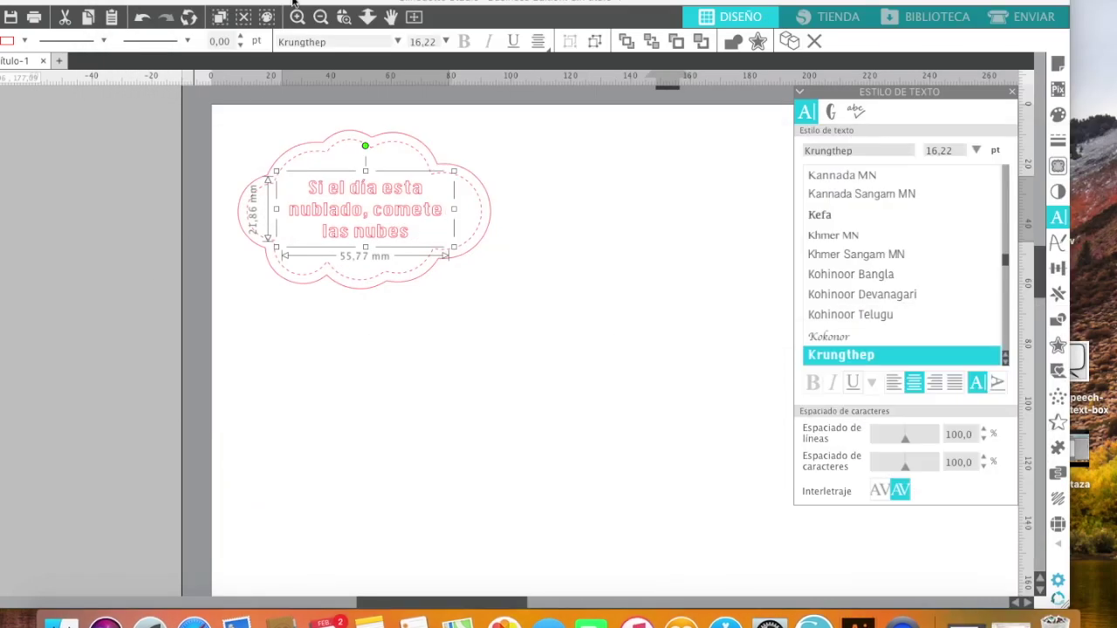
# Change the selected sentence's font to Marker Felt.
pyautogui.scroll(-10, 857, 328)
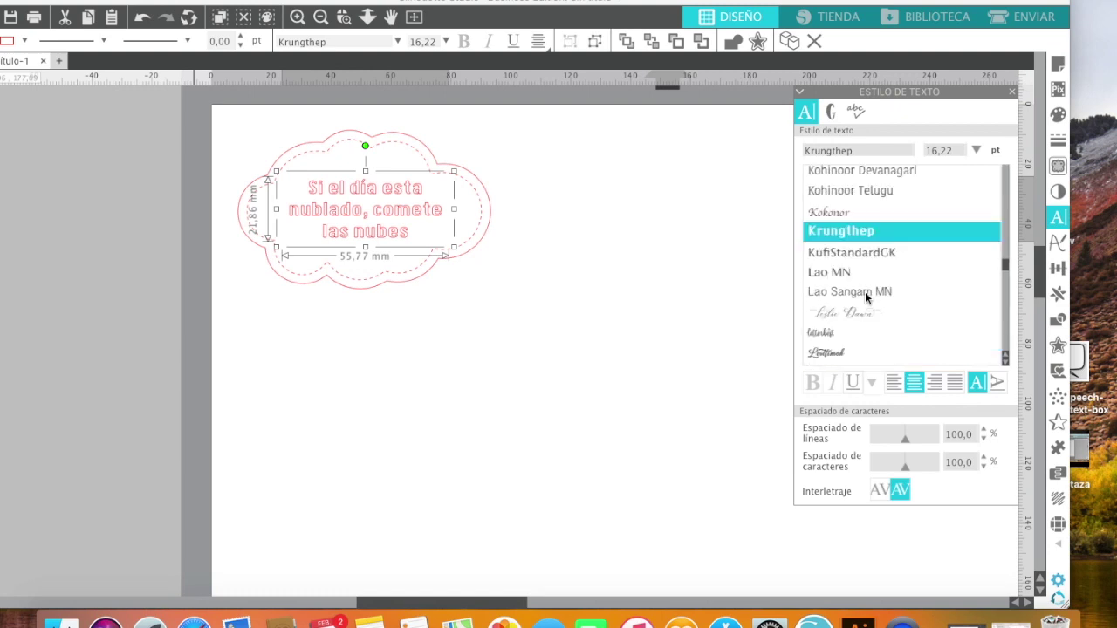
pyautogui.scroll(-4, 857, 293)
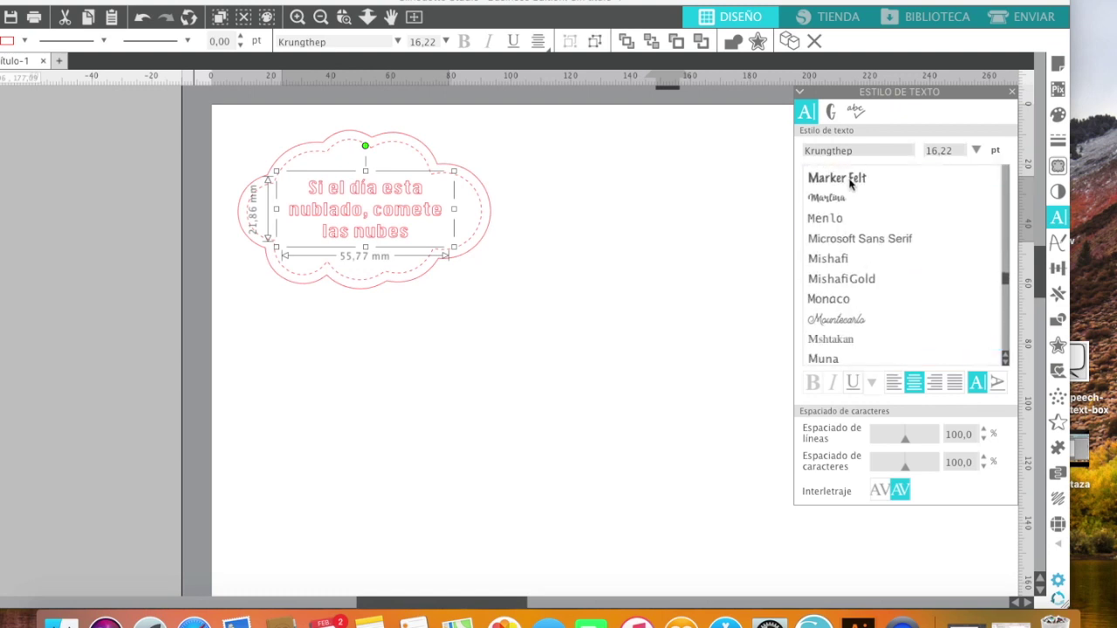
pyautogui.click(851, 183)
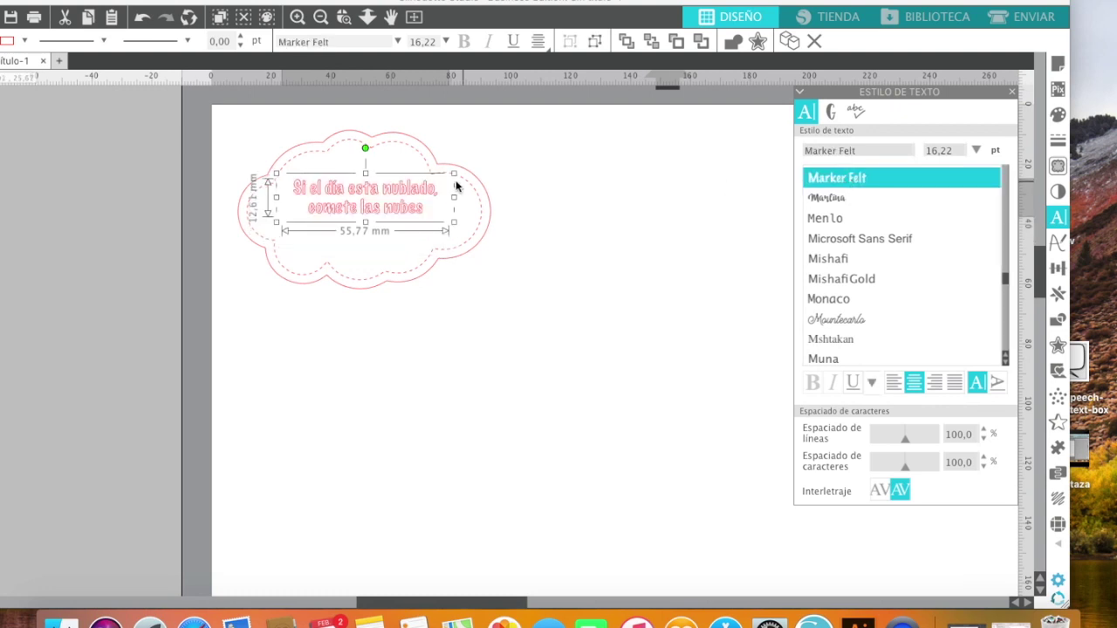
# Enlarge the two-line sentence to about 71 x 16 mm and centre it inside the dashed cloud.
pyautogui.moveTo(453, 223); pyautogui.dragTo(494, 270)
pyautogui.moveTo(451, 201); pyautogui.dragTo(424, 204)
pyautogui.click(461, 232)
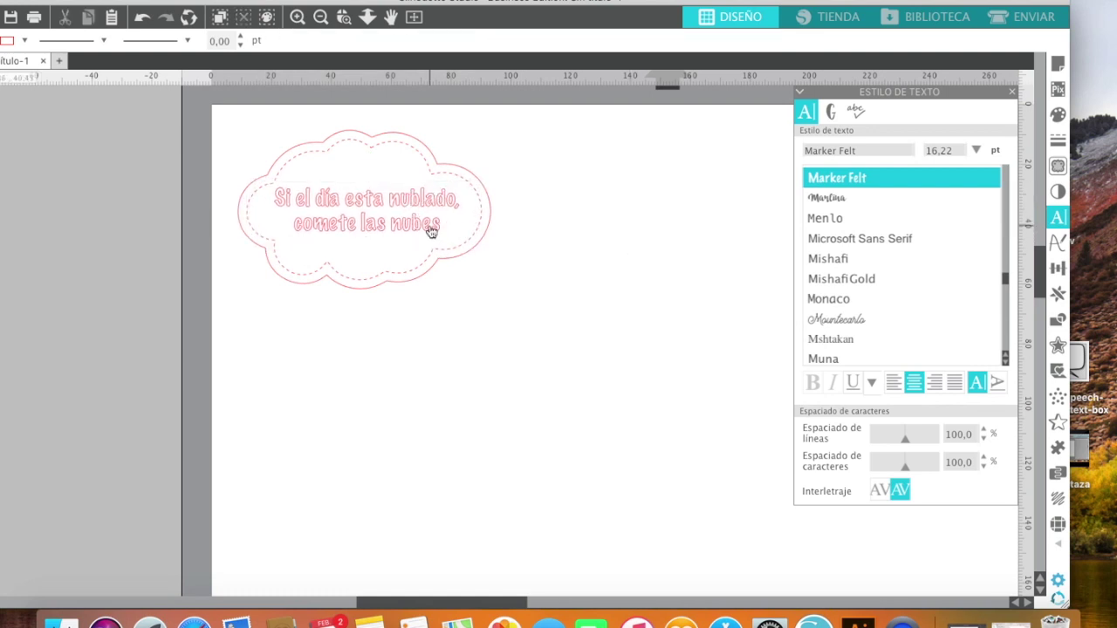
pyautogui.click(429, 229)
pyautogui.moveTo(429, 228); pyautogui.dragTo(429, 230)
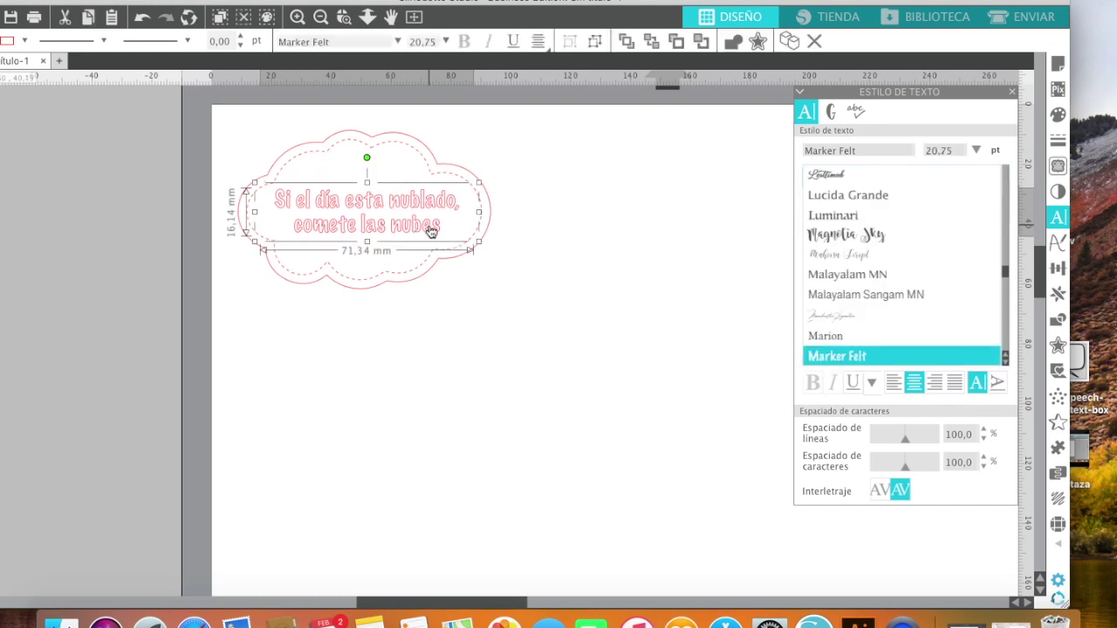
# Duplicate the outer cloud outline to the right and scale the copy down to about 24 x 15 mm.
pyautogui.click(468, 173)
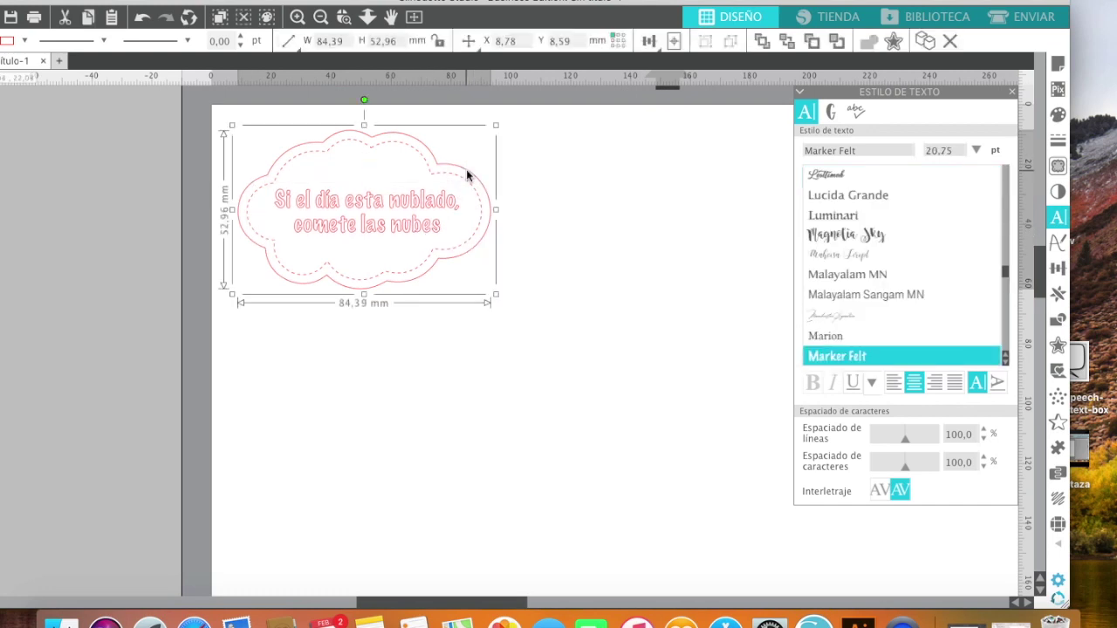
pyautogui.click(1059, 295)
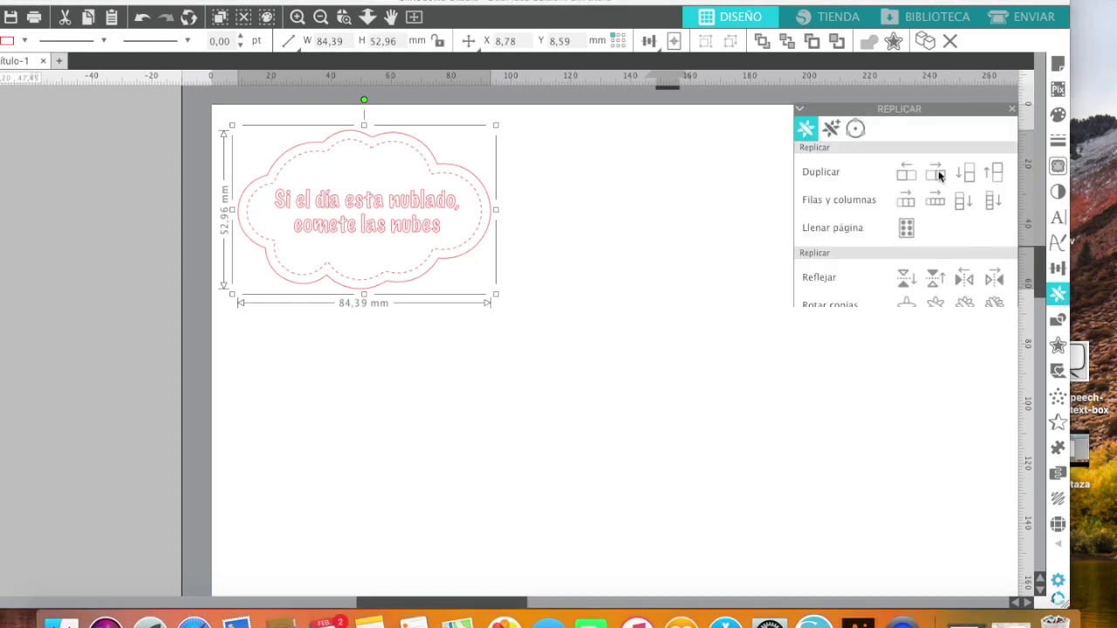
pyautogui.click(940, 158)
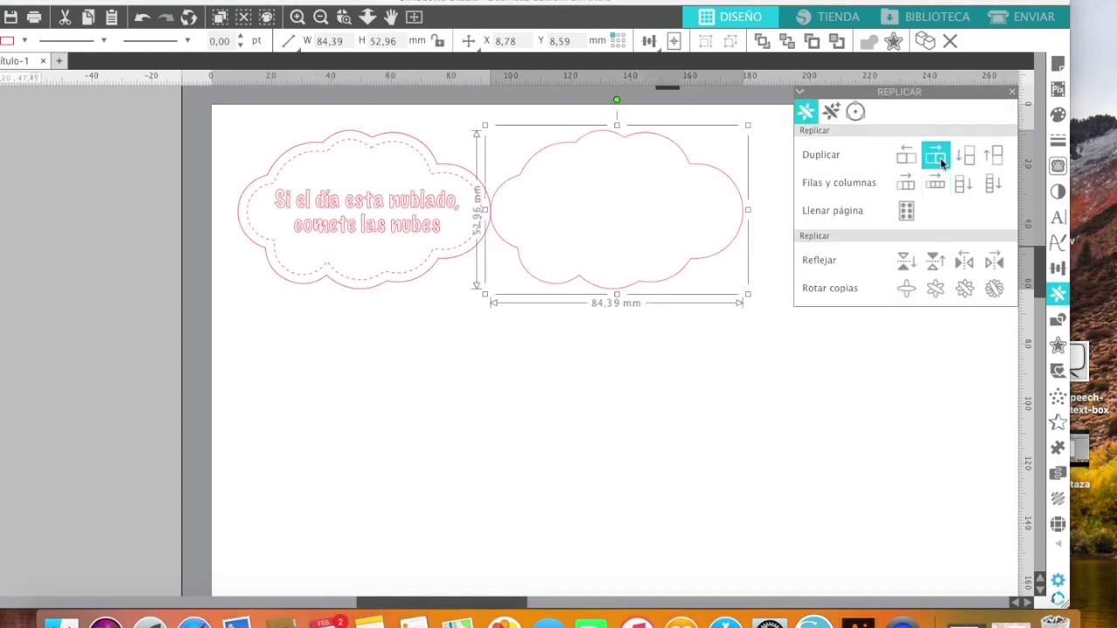
pyautogui.moveTo(744, 125); pyautogui.dragTo(564, 251)
# Duplicate the small cloud upward, move the copy beside the large cloud's upper right, and duplicate it to the right.
pyautogui.click(993, 154)
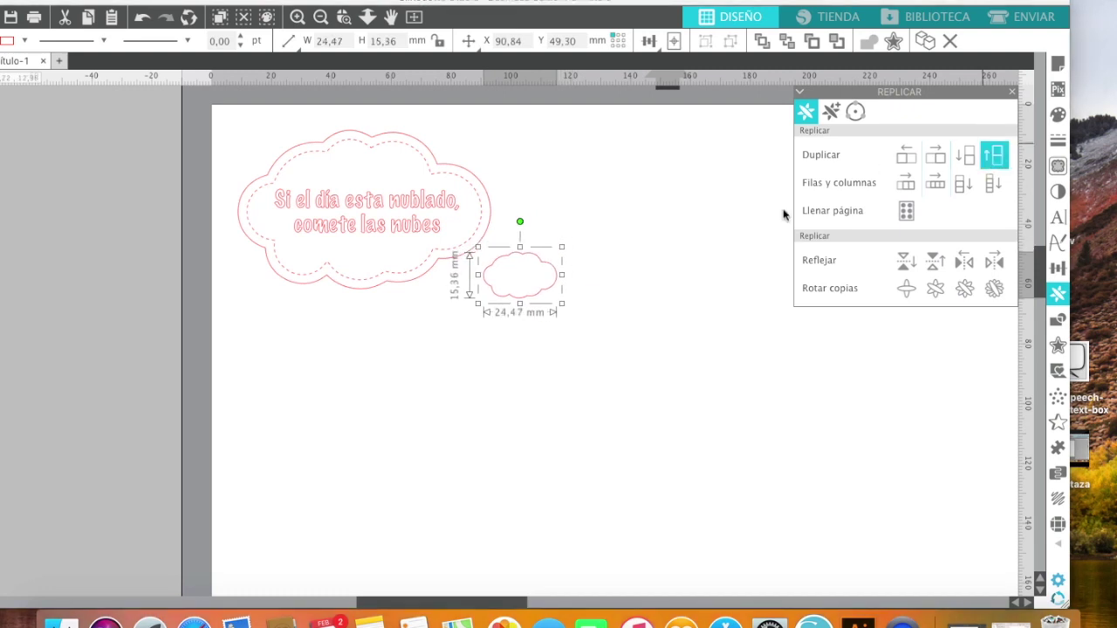
pyautogui.moveTo(550, 225); pyautogui.dragTo(573, 160)
pyautogui.click(939, 160)
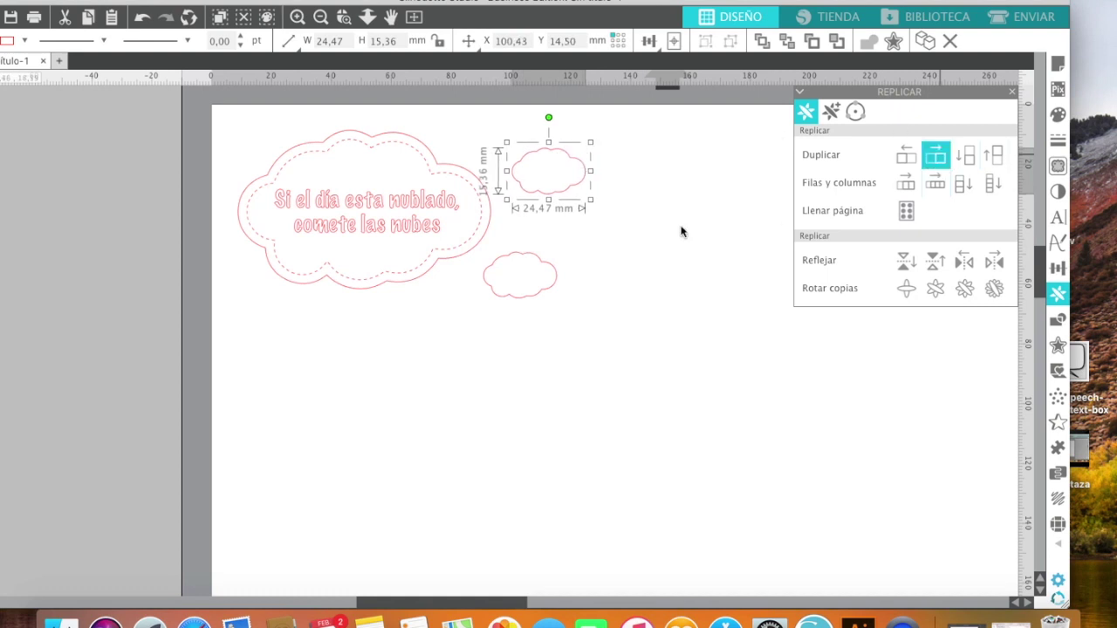